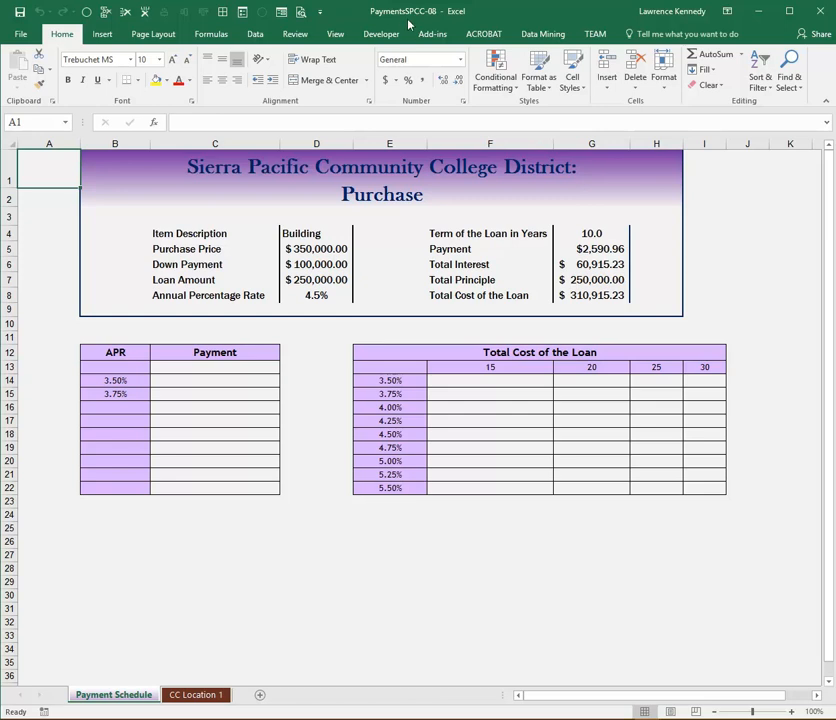
# - Start a new what-if scenario in the Scenario Manager and name it Original Term
pyautogui.click(256, 35)
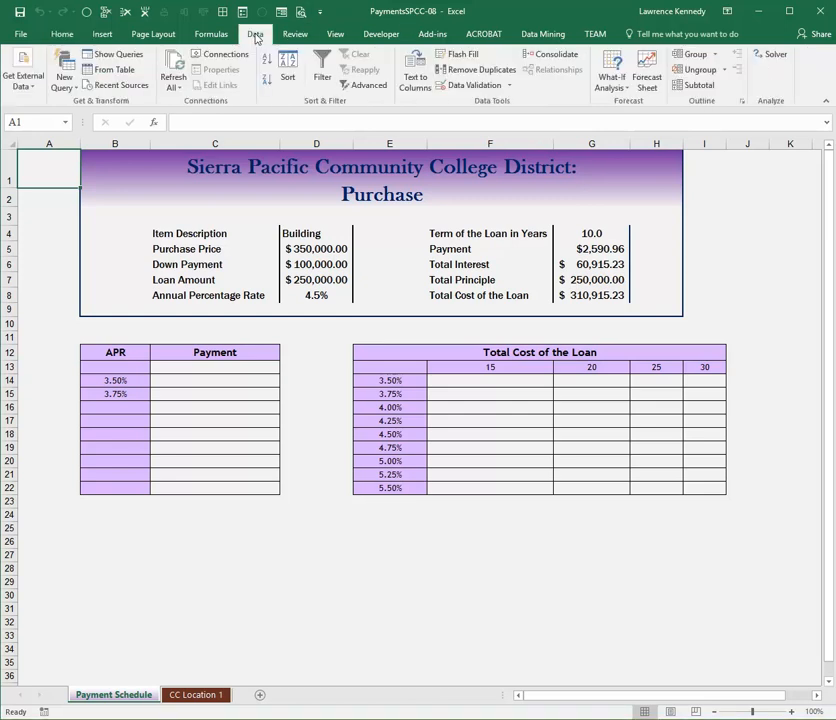
pyautogui.click(623, 89)
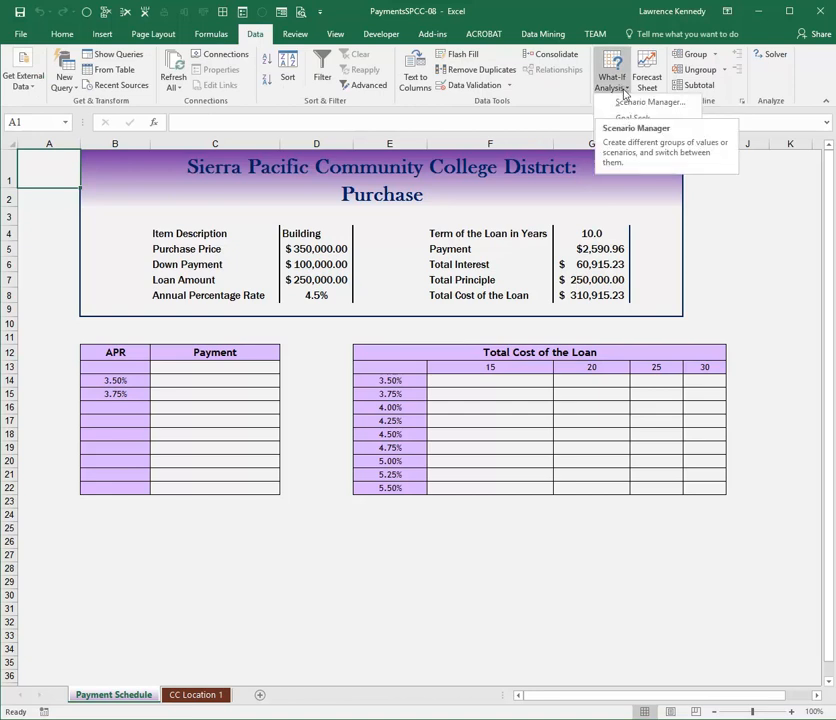
pyautogui.click(640, 102)
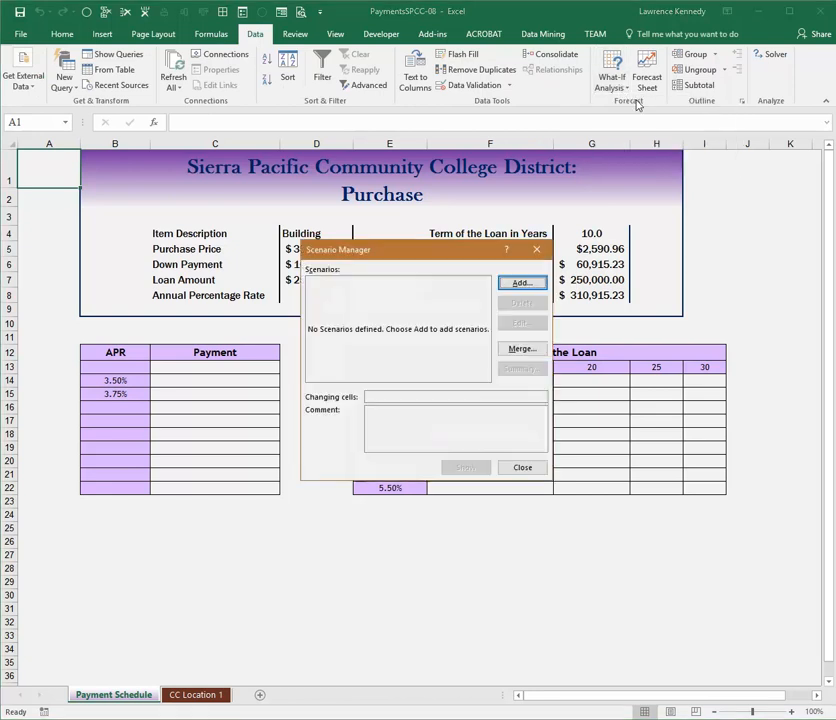
pyautogui.click(520, 285)
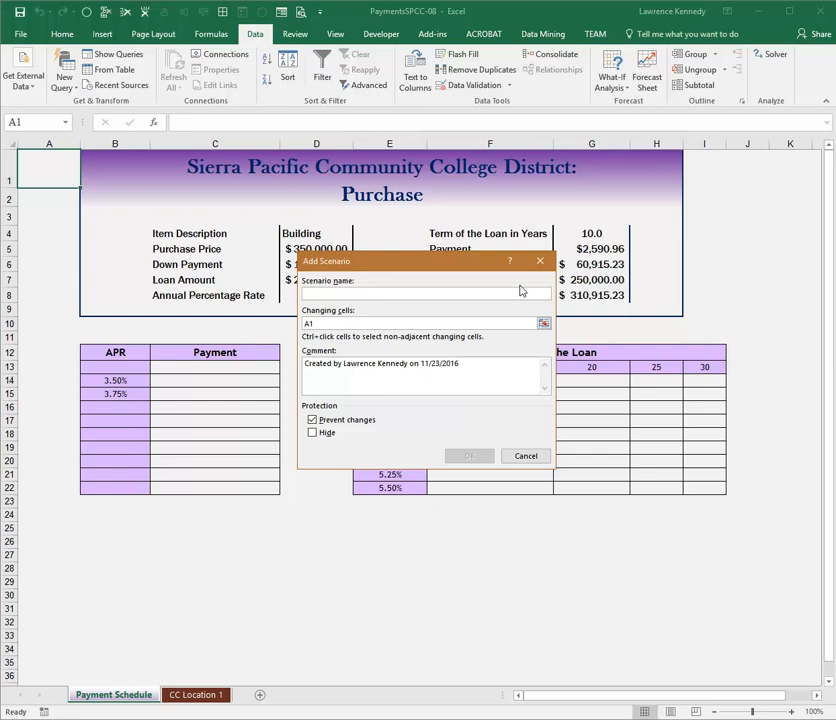
pyautogui.write('Original')
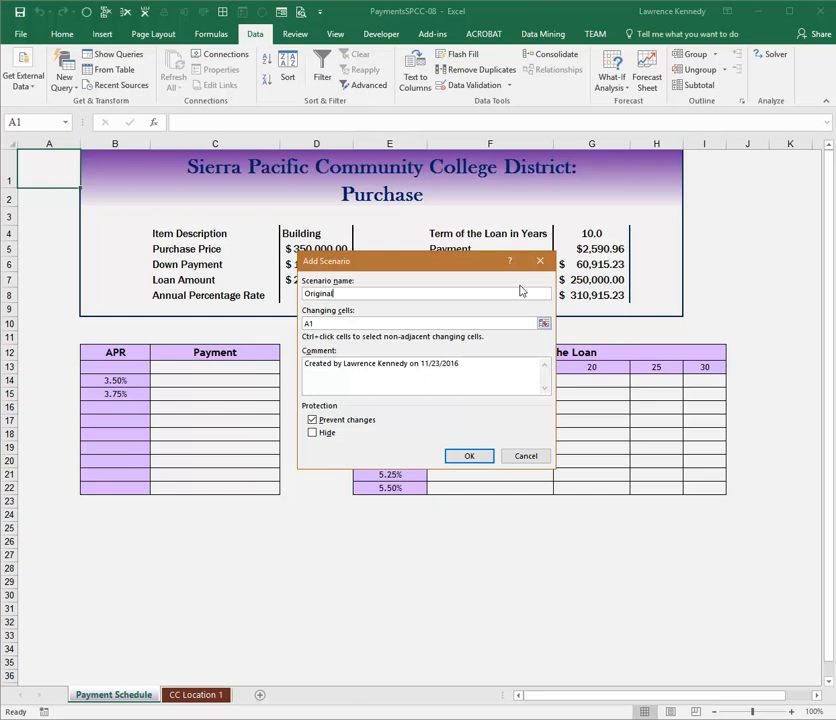
pyautogui.write(' Term')
# - Set the scenario's changing cell to the loan term in G4, keep its value at 10, and save the scenario
pyautogui.moveTo(378, 271); pyautogui.dragTo(420, 340)
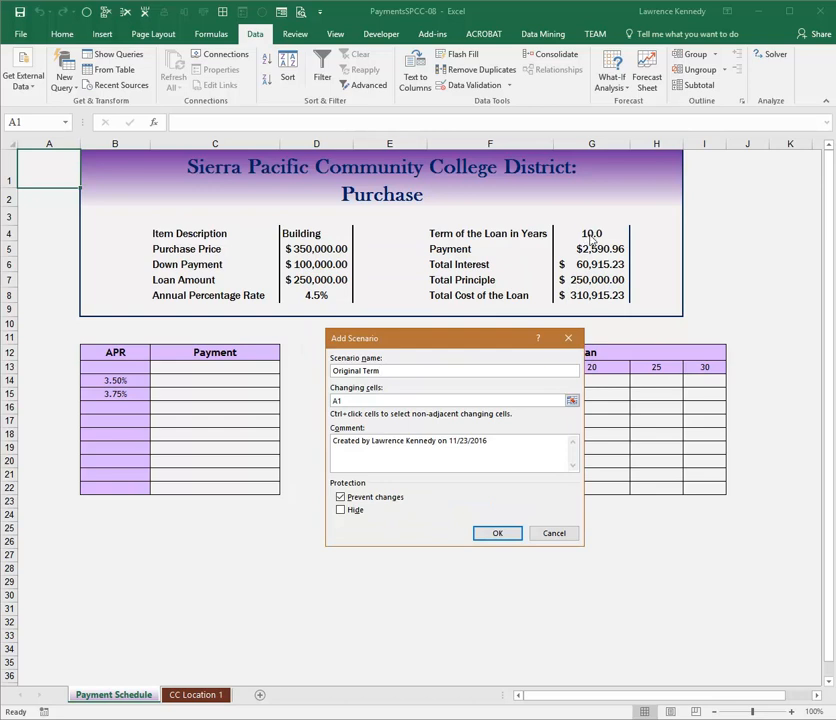
pyautogui.click(572, 400)
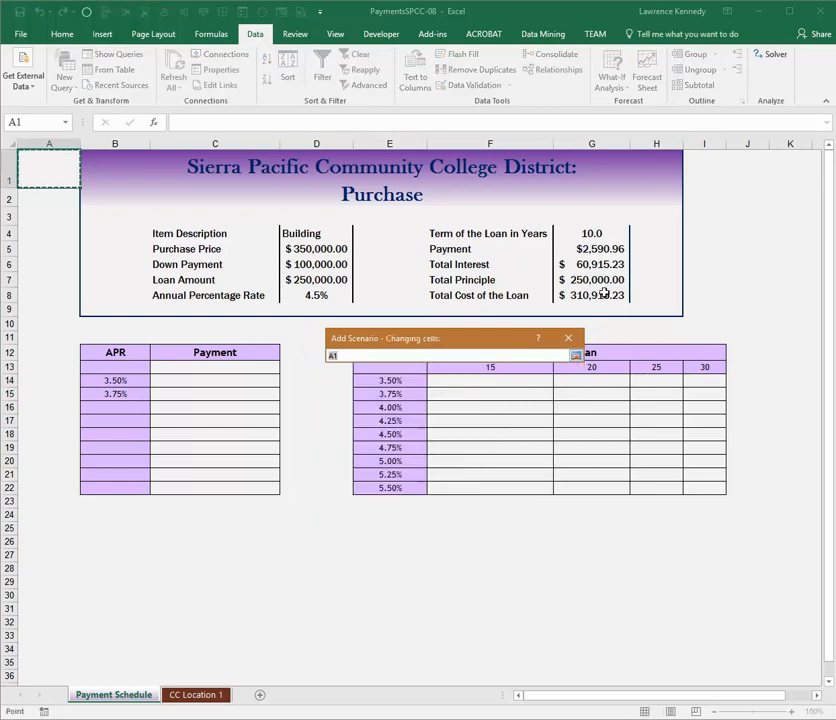
pyautogui.click(593, 235)
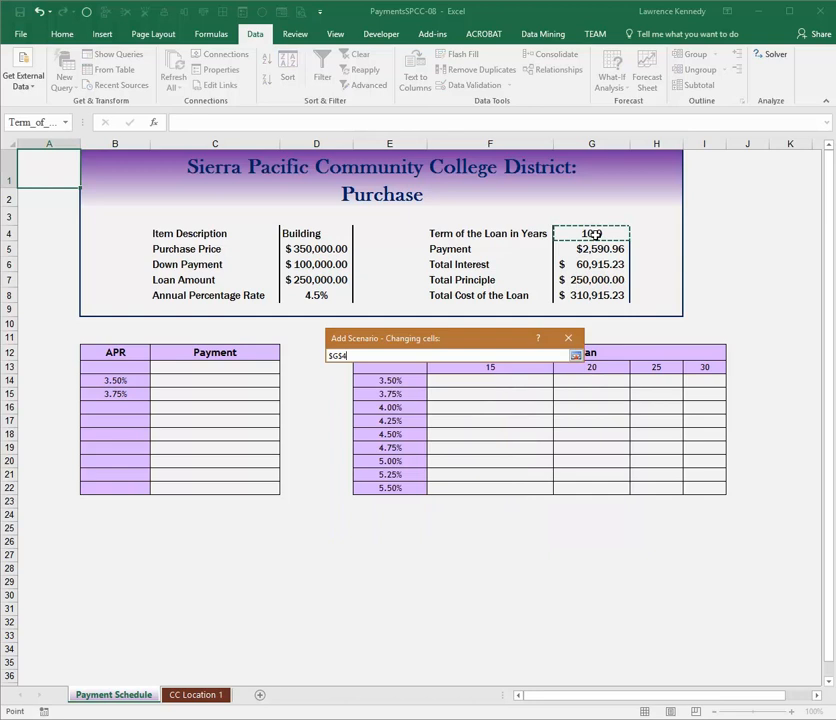
pyautogui.press('Return')
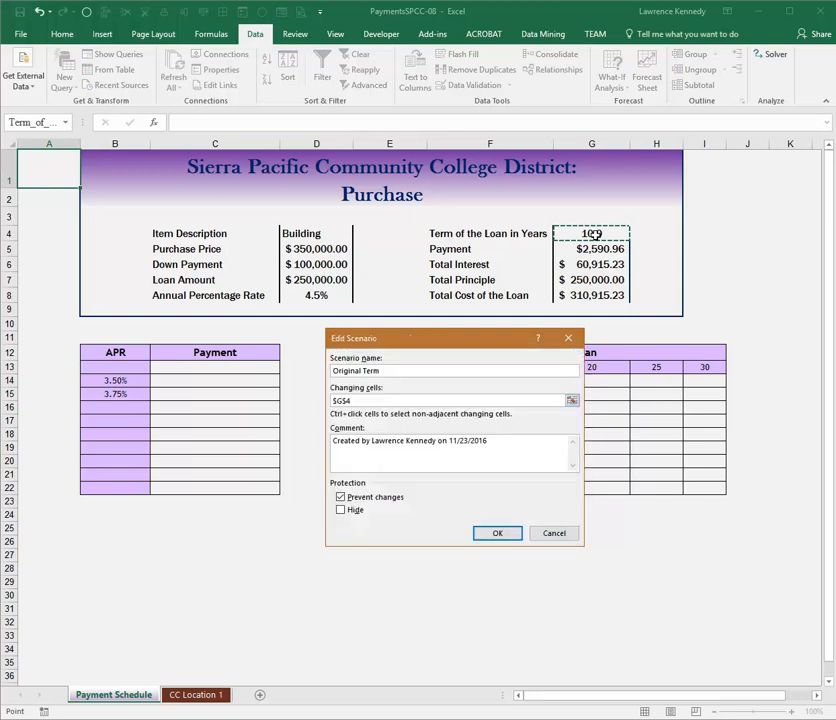
pyautogui.click(497, 534)
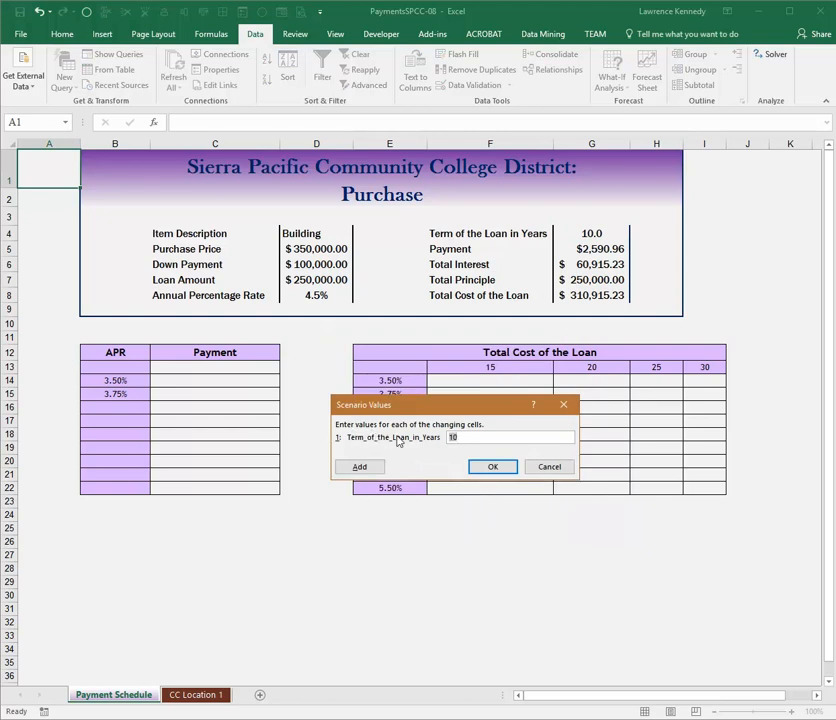
pyautogui.click(492, 467)
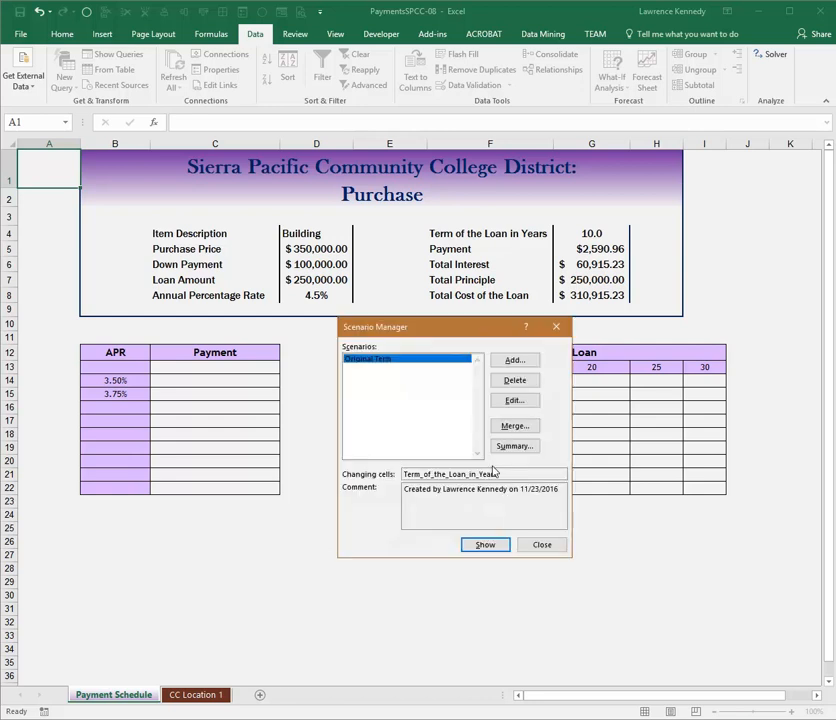
# - Add a scenario named Longer Term for cell G4 with a loan term of 20 years
pyautogui.click(515, 362)
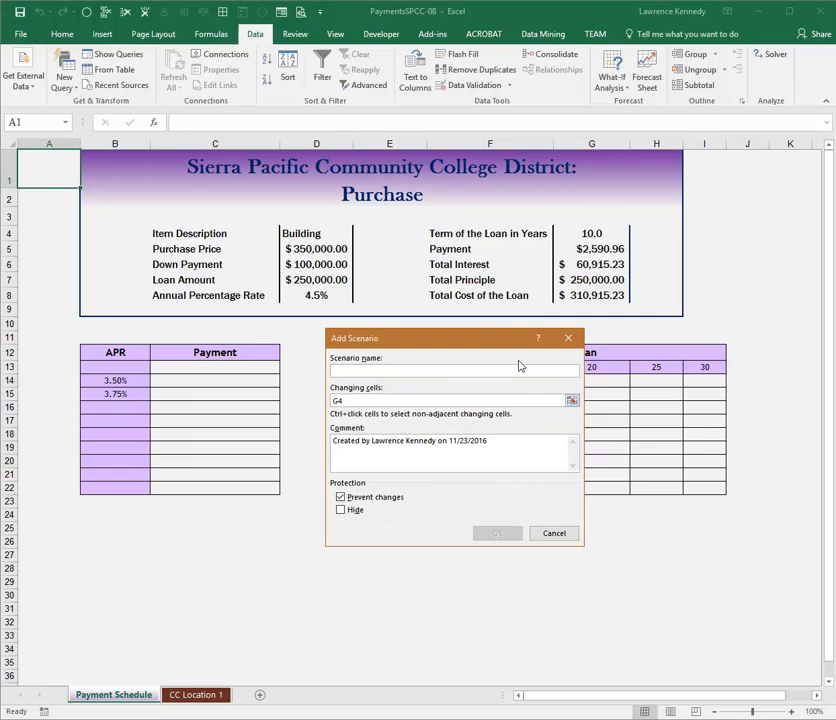
pyautogui.write('Longer Term')
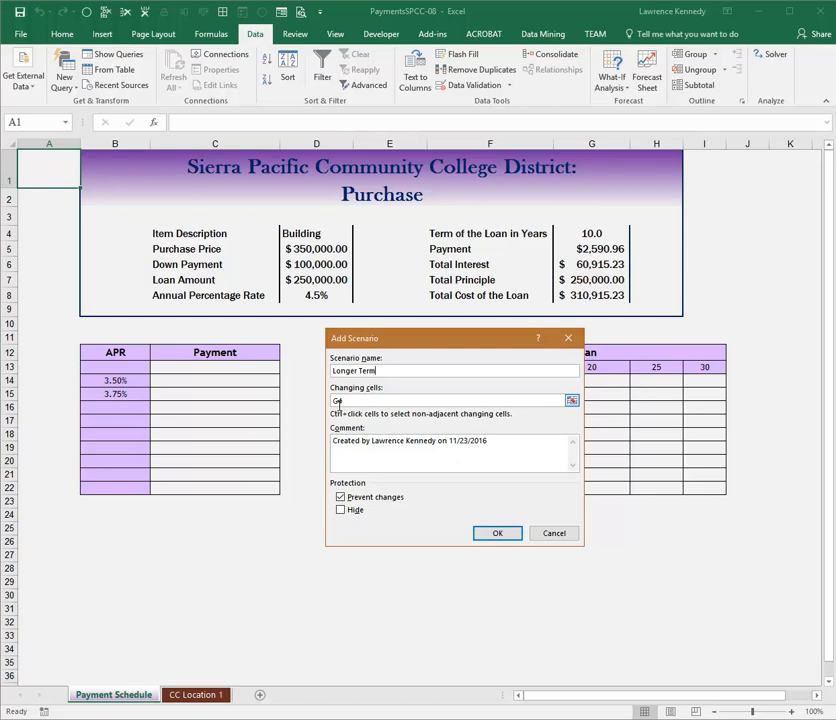
pyautogui.click(497, 533)
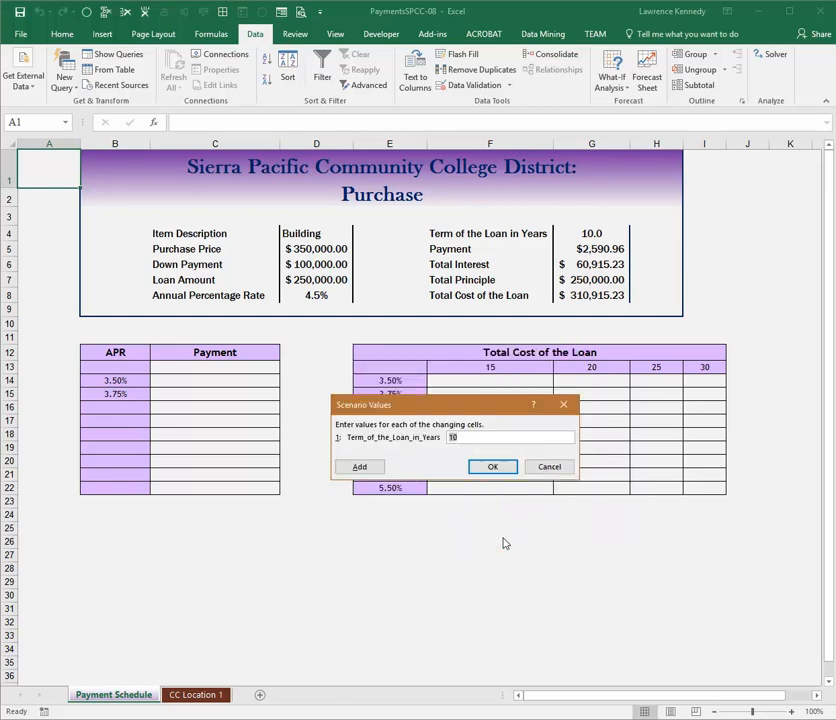
pyautogui.write('20')
pyautogui.press('Return')
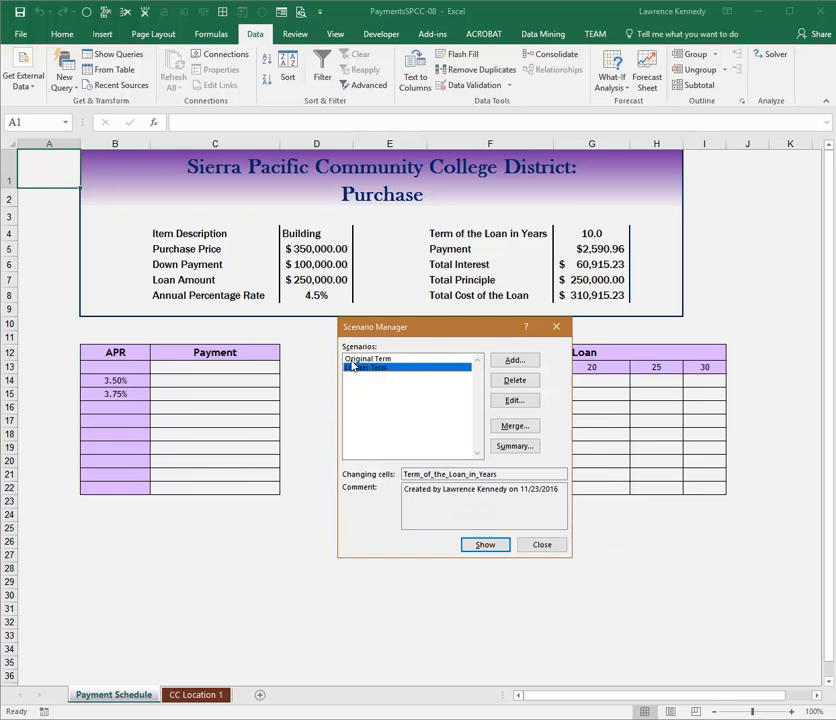
# - Add a scenario named Shorter Term for cell G4 with a loan term of 7 years and close the Scenario Manager
pyautogui.click(517, 362)
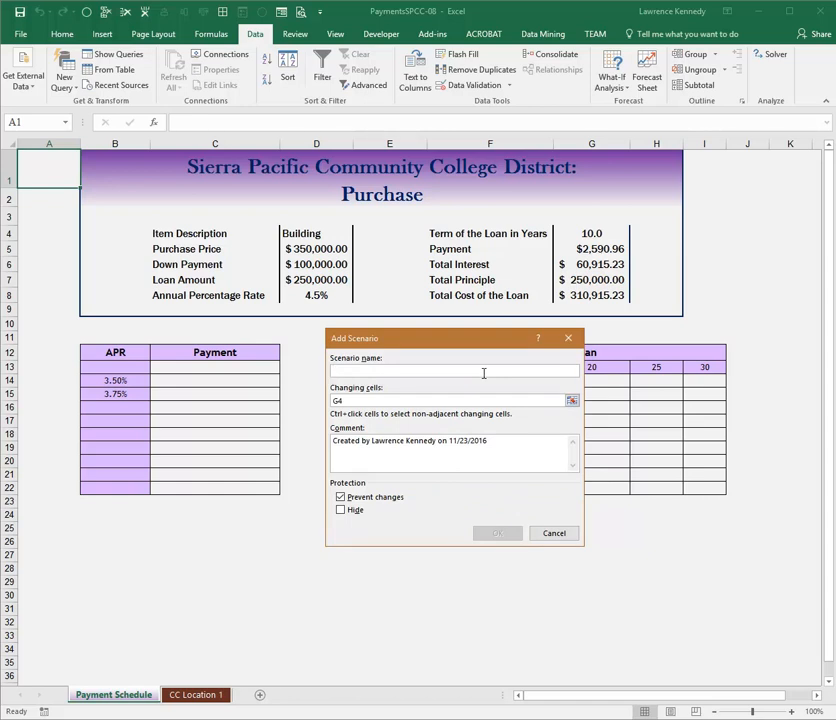
pyautogui.write('Shorter Term')
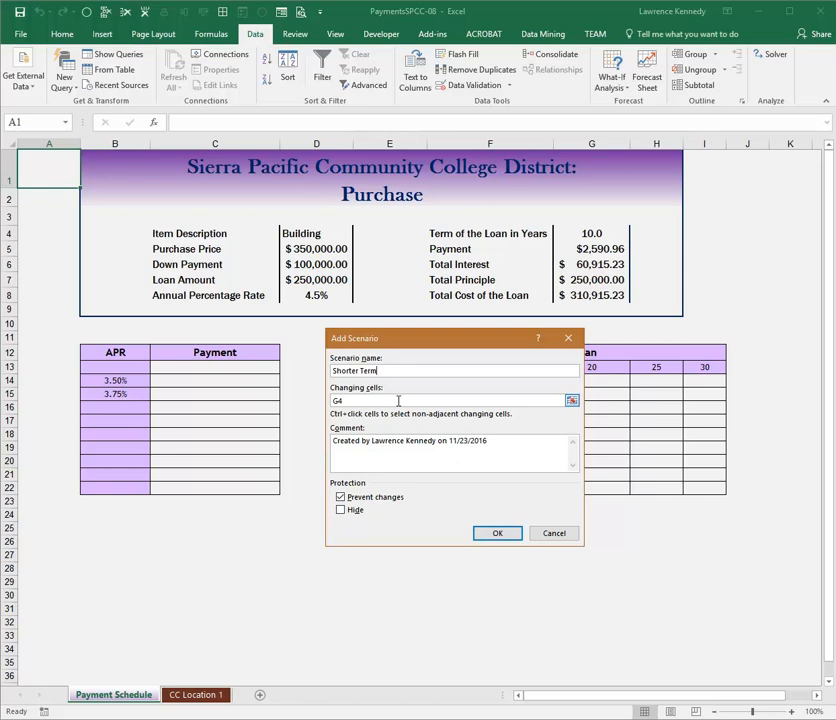
pyautogui.click(492, 535)
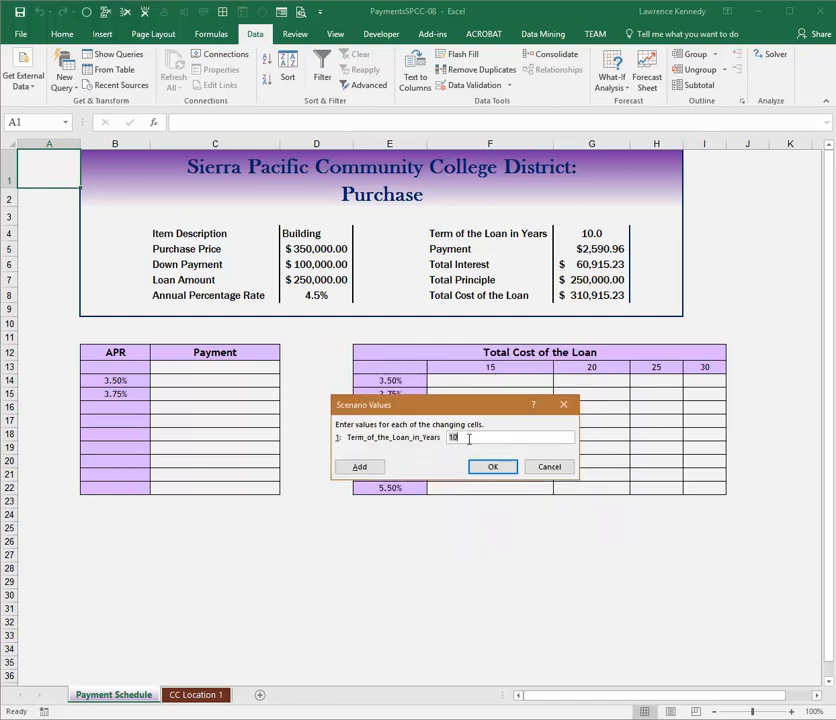
pyautogui.write('7')
pyautogui.press('Return')
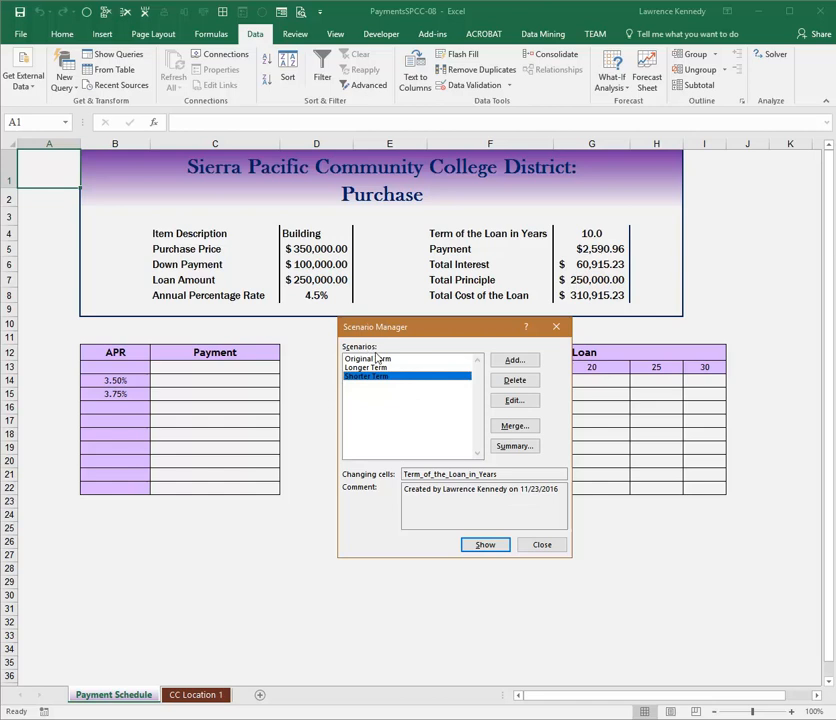
pyautogui.click(544, 544)
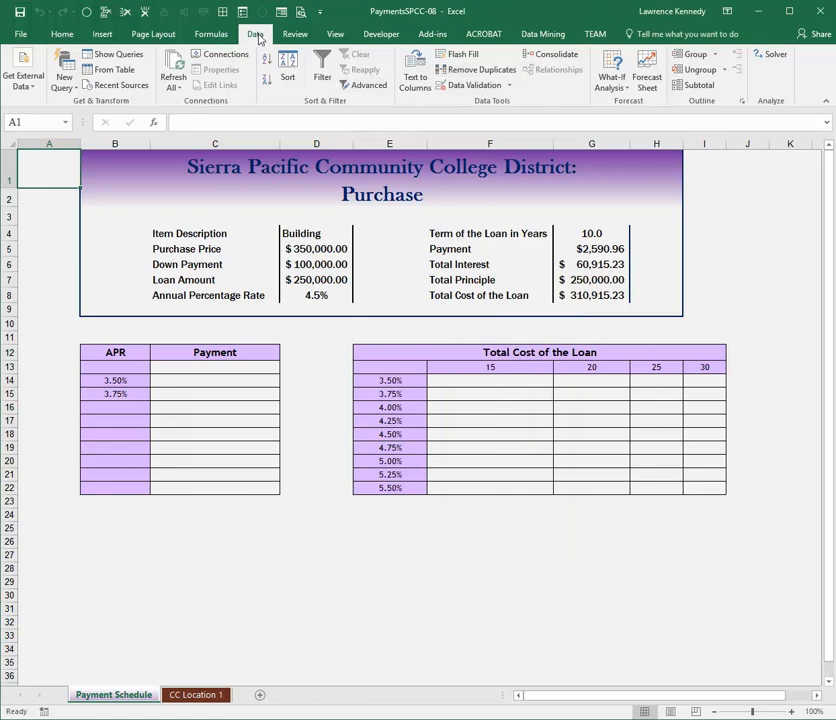
# - Apply the Shorter Term scenario to the payment schedule and close the Scenario Manager
pyautogui.click(609, 82)
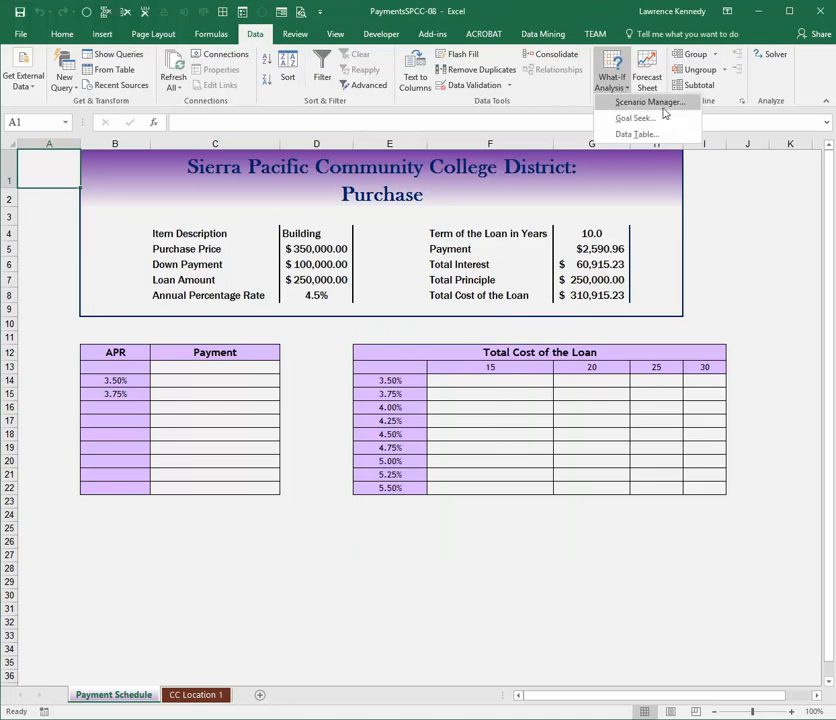
pyautogui.click(650, 103)
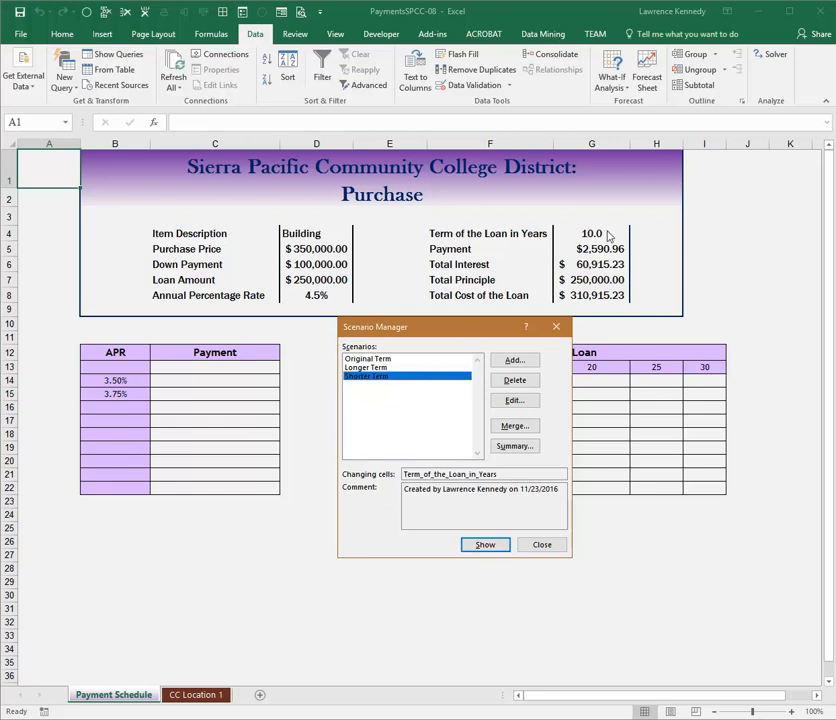
pyautogui.click(482, 547)
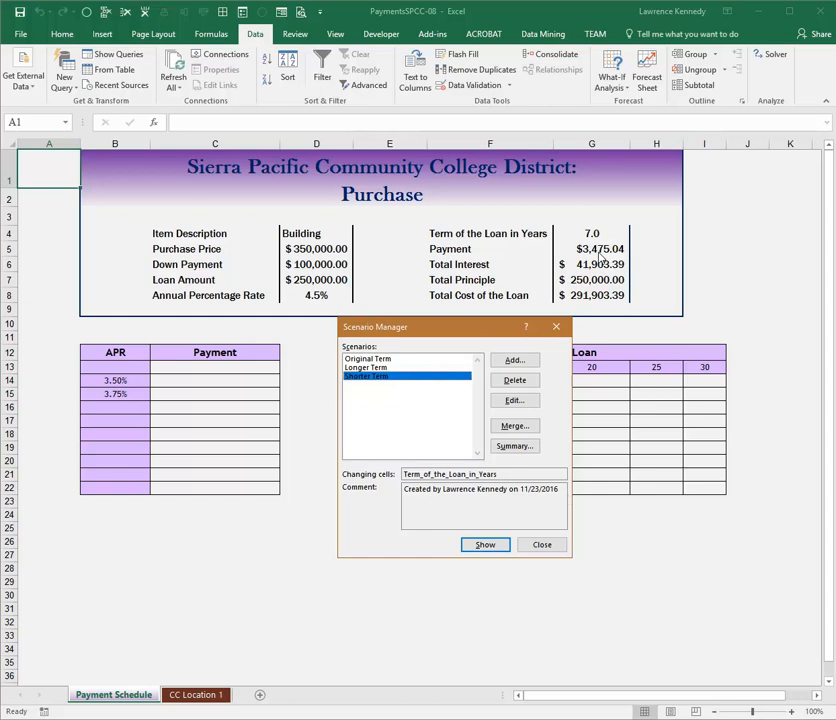
pyautogui.click(541, 545)
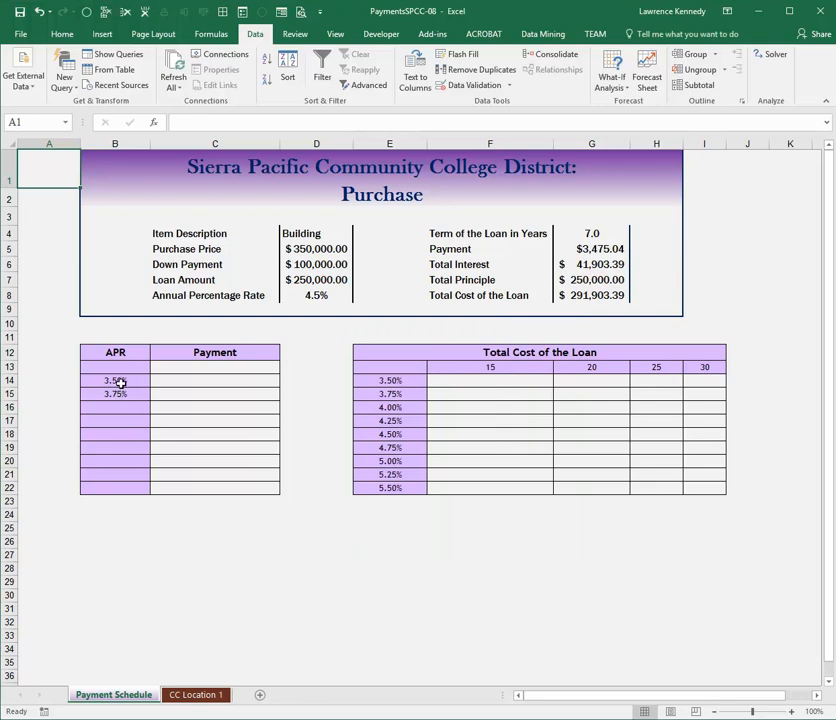
# - Extend the APR series from B14:B15 down to B22, and enter a reference to the Payment cell G5 in C13
pyautogui.moveTo(120, 383); pyautogui.dragTo(117, 394)
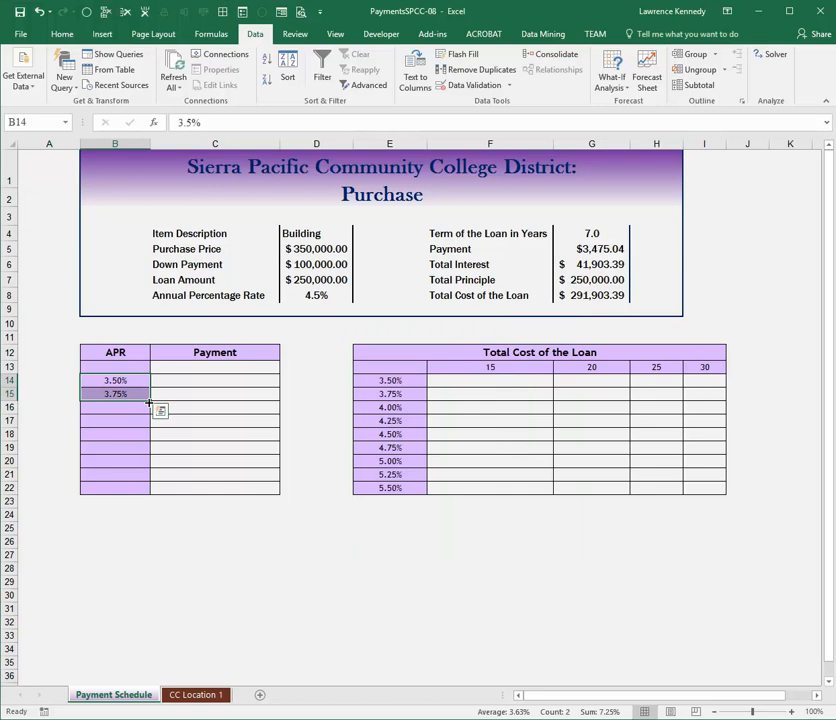
pyautogui.moveTo(148, 401); pyautogui.dragTo(142, 486)
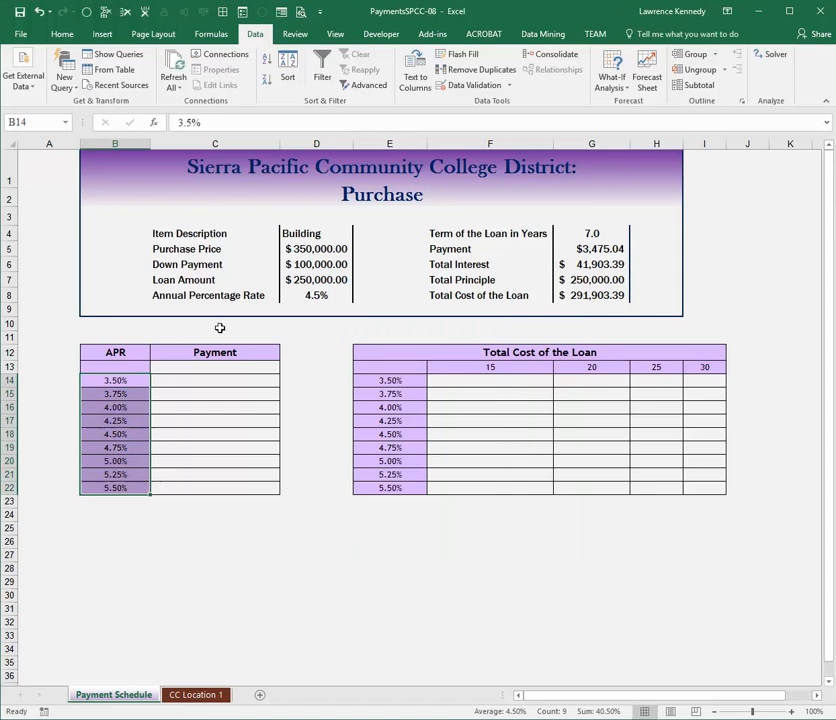
pyautogui.click(203, 367)
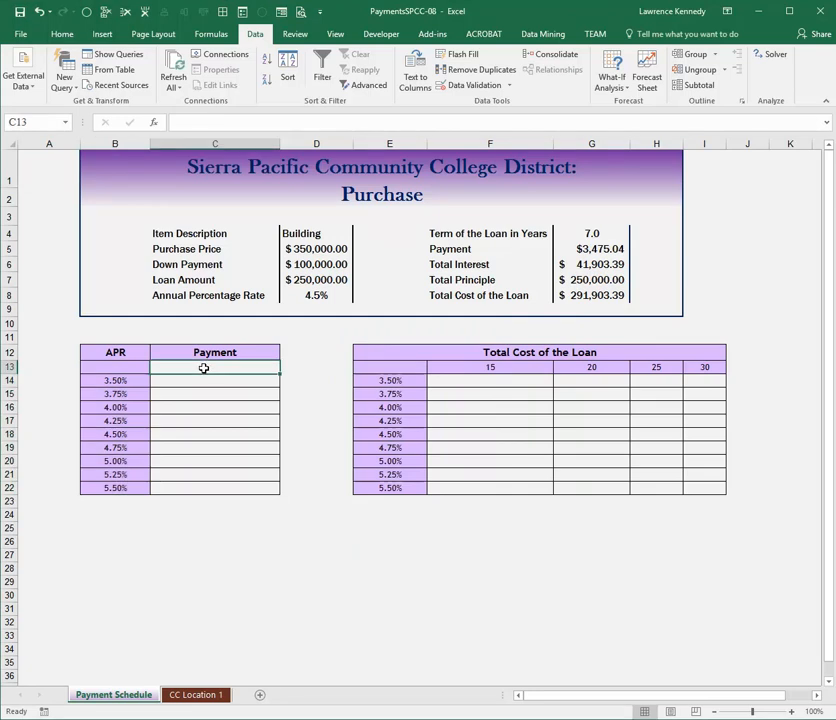
pyautogui.write('=')
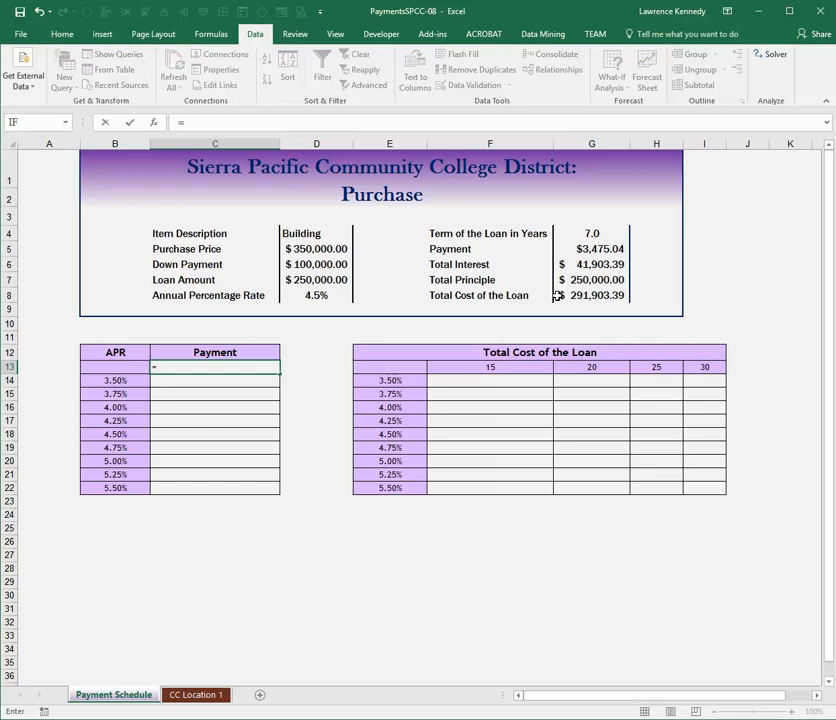
pyautogui.click(609, 251)
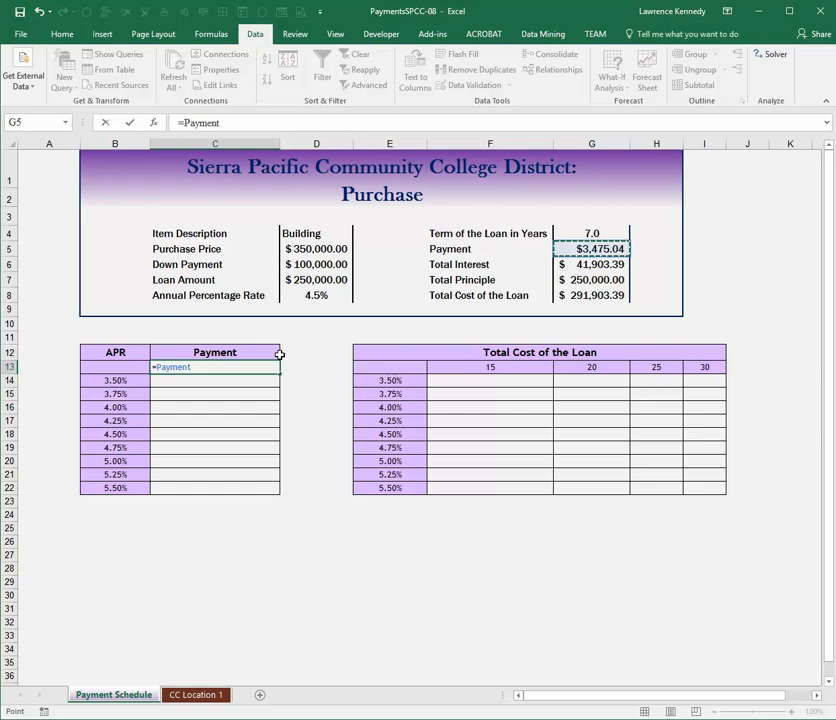
pyautogui.press('Return')
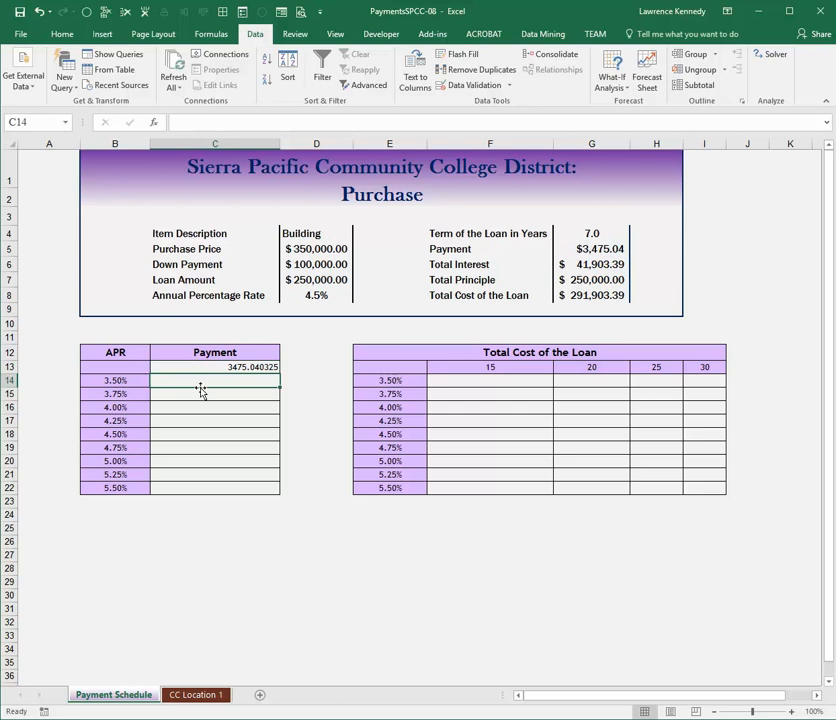
# - Create a one-variable data table over B13:C22 with the Annual Percentage Rate cell D8 as the column input cell
pyautogui.click(115, 367)
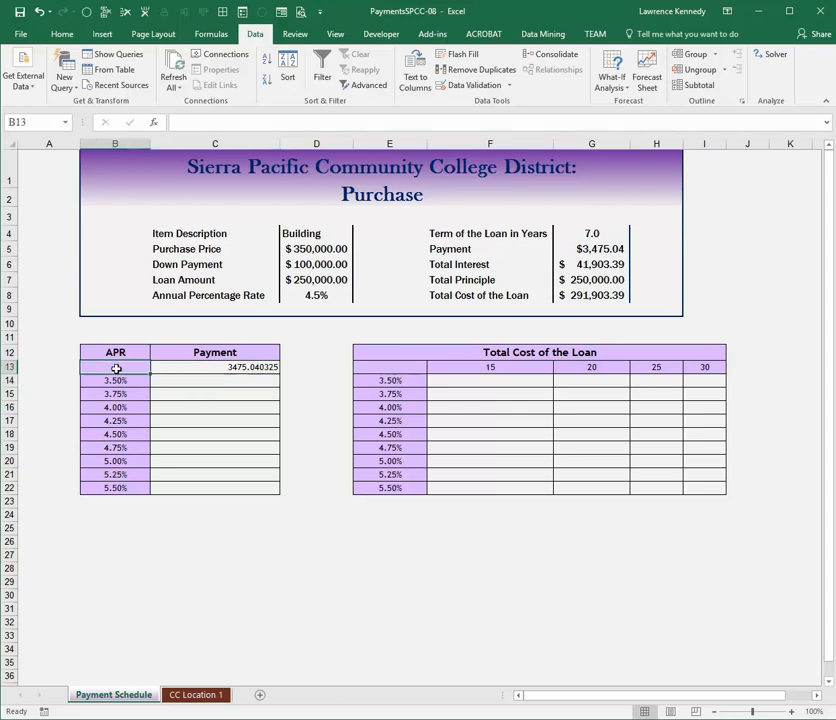
pyautogui.moveTo(119, 372); pyautogui.dragTo(260, 485)
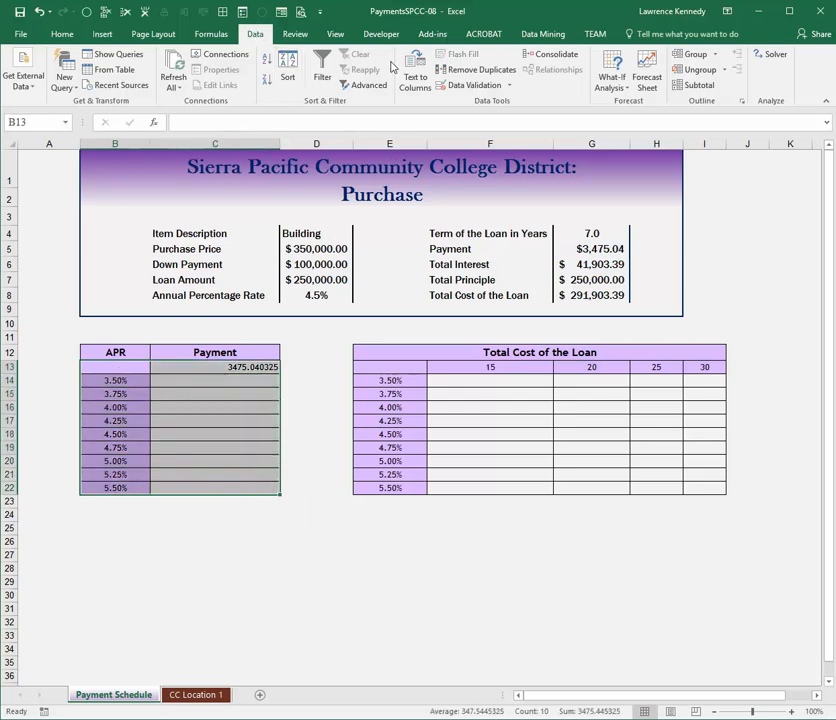
pyautogui.click(612, 78)
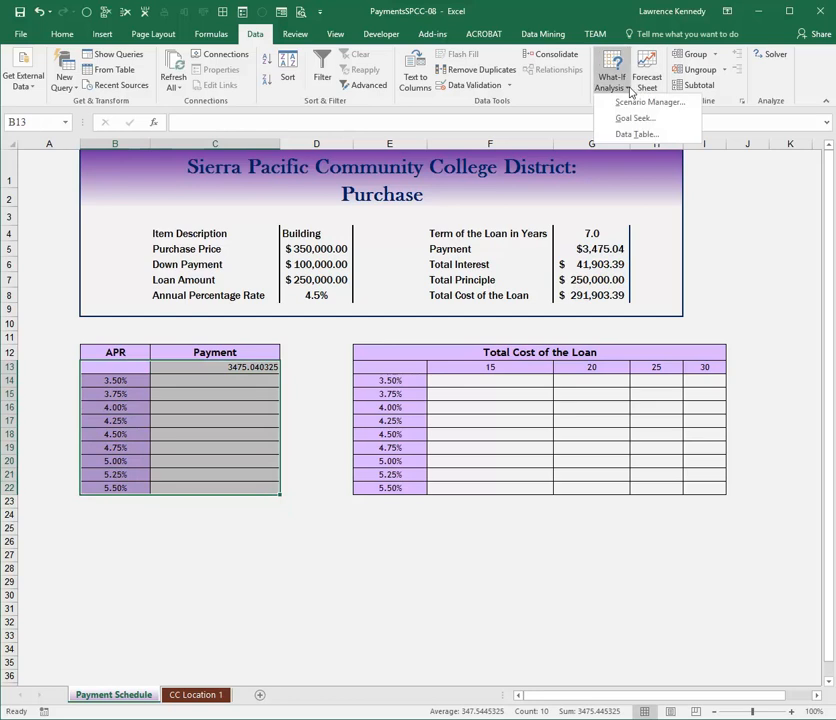
pyautogui.click(645, 137)
pyautogui.click(485, 445)
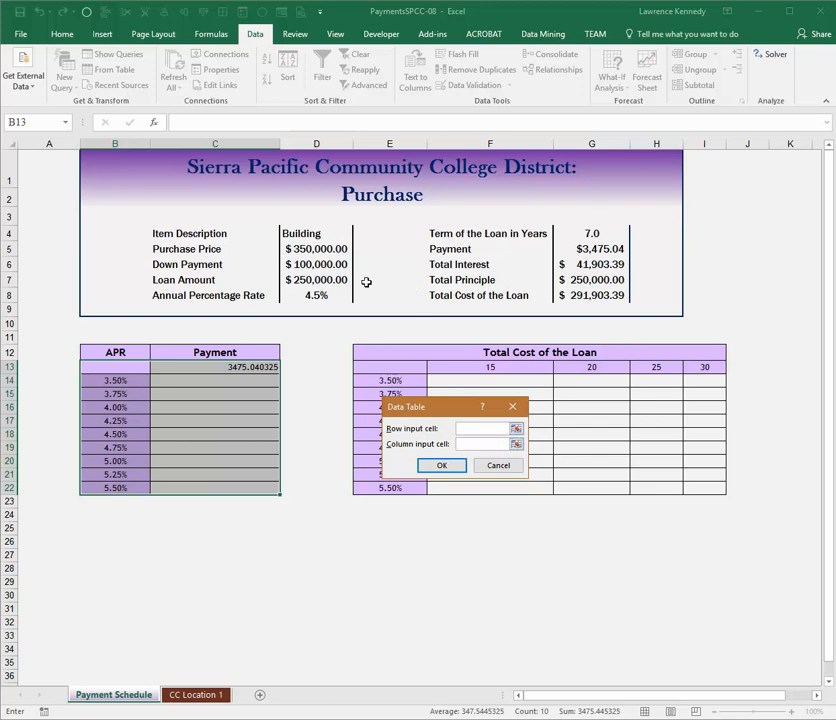
pyautogui.click(325, 297)
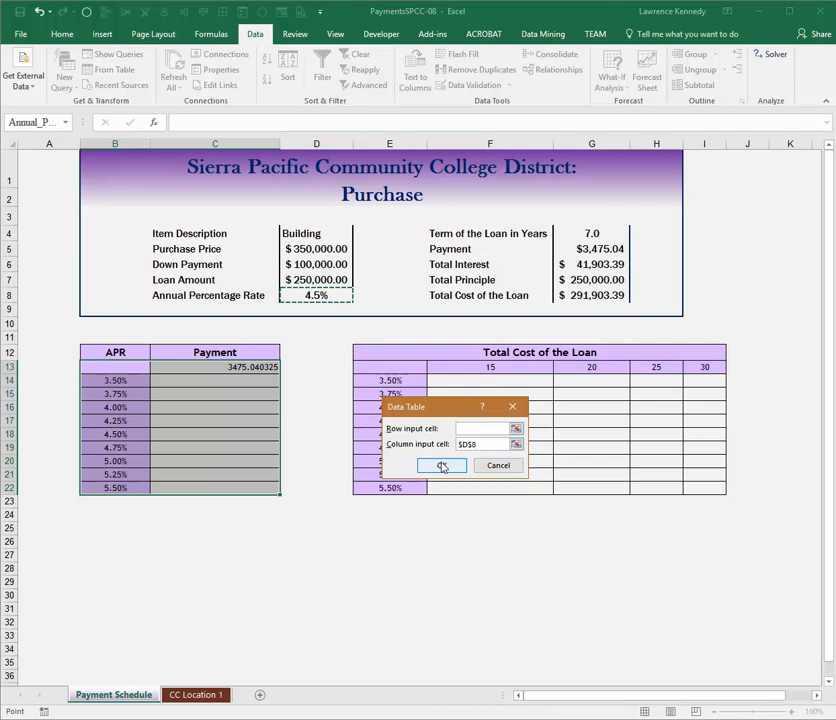
pyautogui.click(442, 466)
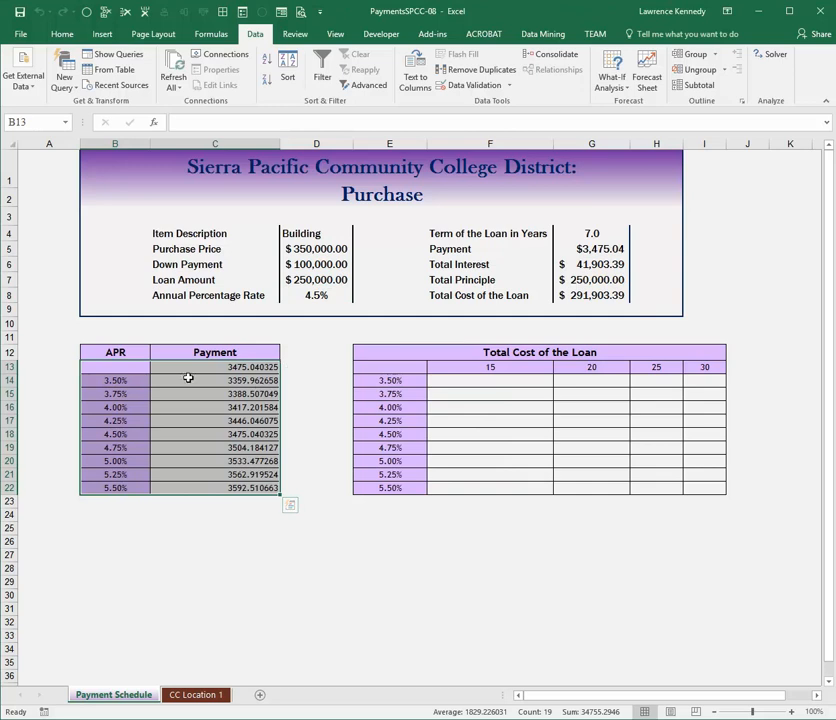
# - Center the Payment values in C13:C22 and format them as Currency
pyautogui.moveTo(182, 368); pyautogui.dragTo(261, 487)
pyautogui.click(60, 34)
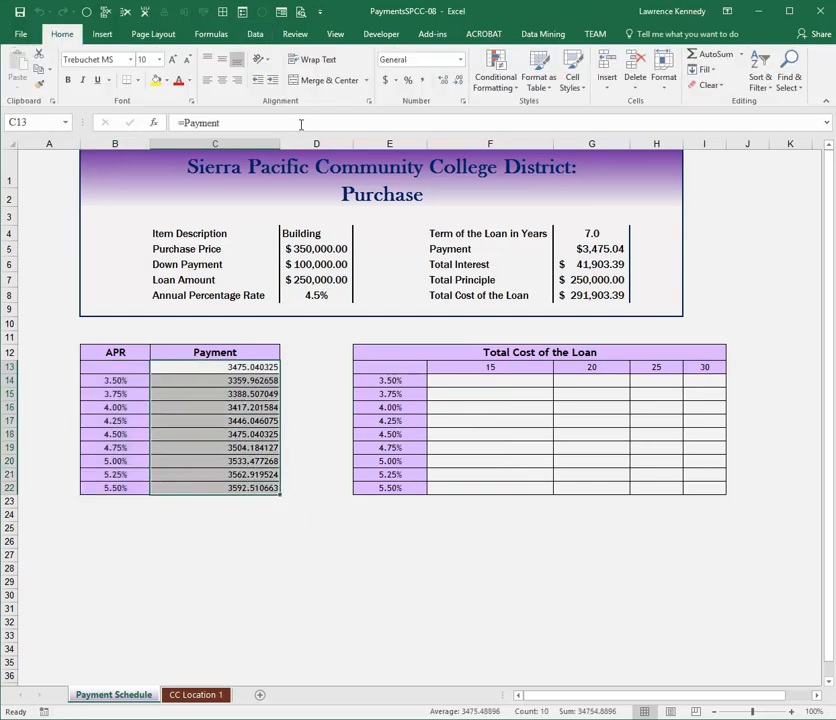
pyautogui.click(222, 80)
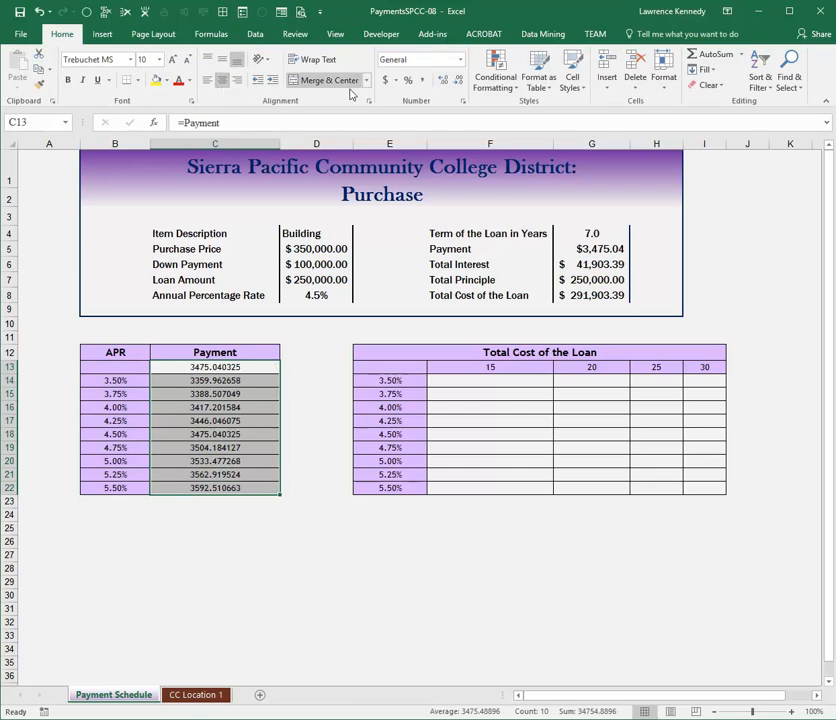
pyautogui.click(460, 59)
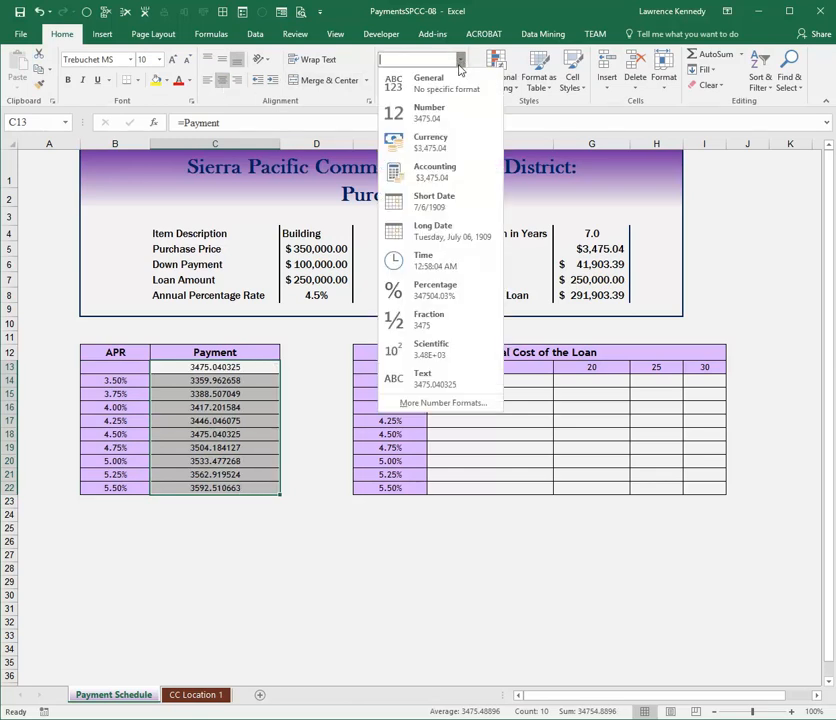
pyautogui.click(464, 146)
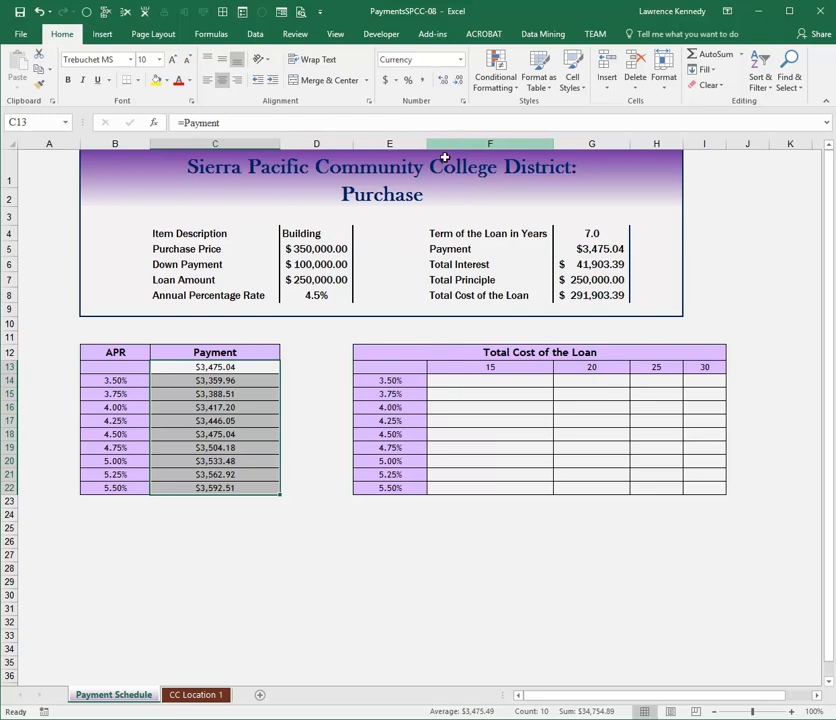
pyautogui.click(256, 517)
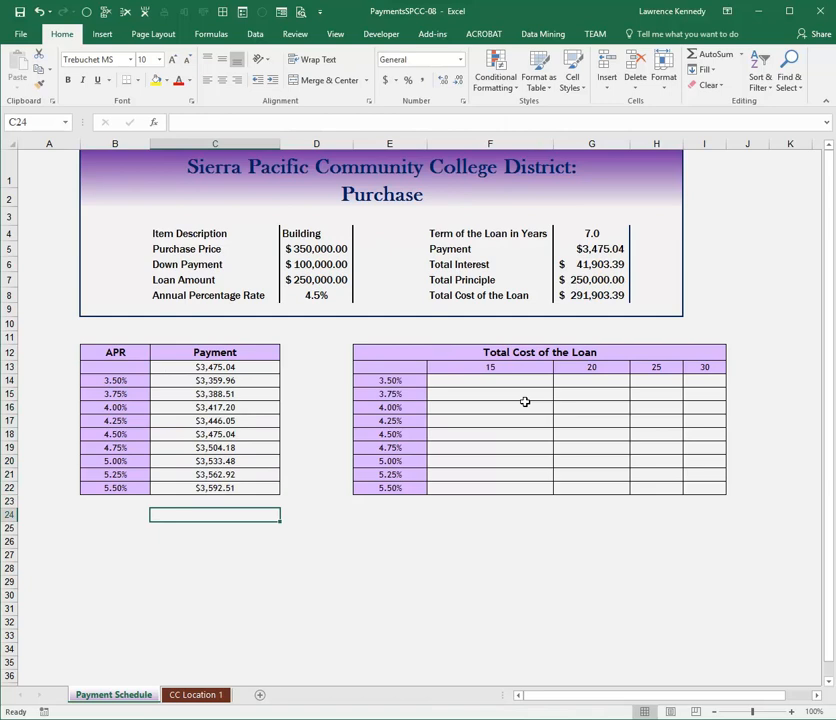
# - Enter a reference to the Total Cost of the Loan cell G8 in E13
pyautogui.click(390, 368)
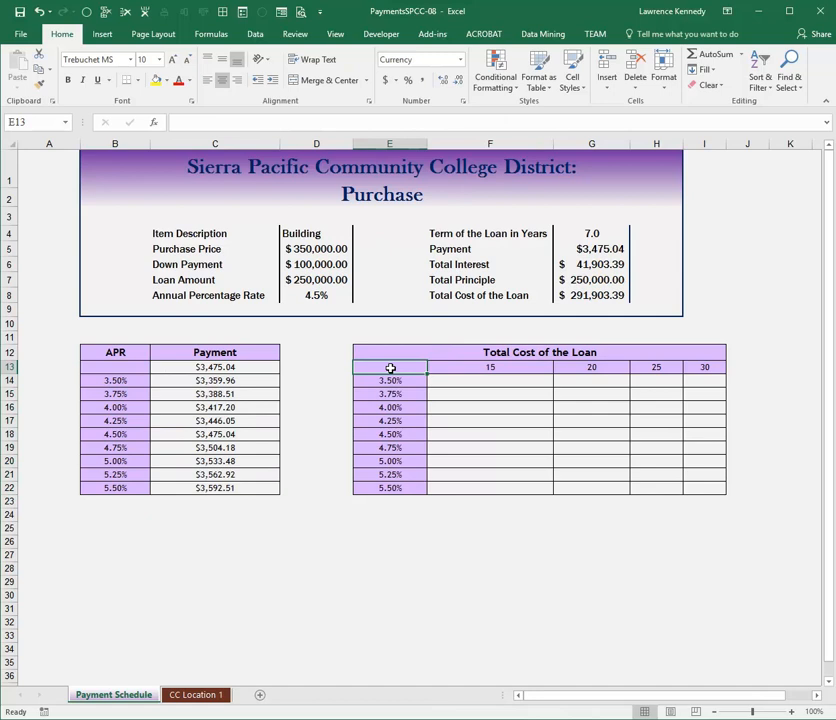
pyautogui.write('=')
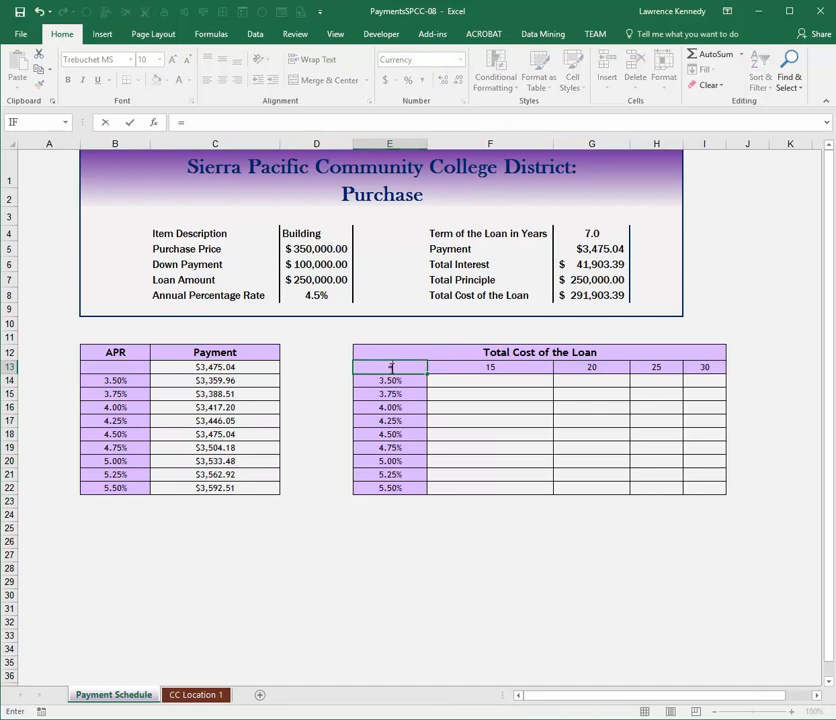
pyautogui.click(596, 297)
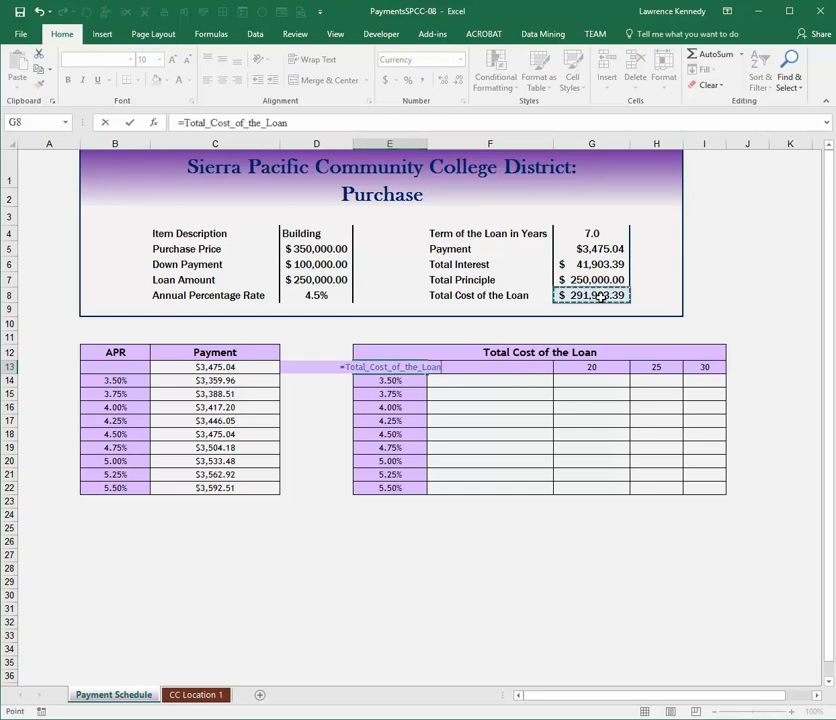
pyautogui.press('Return')
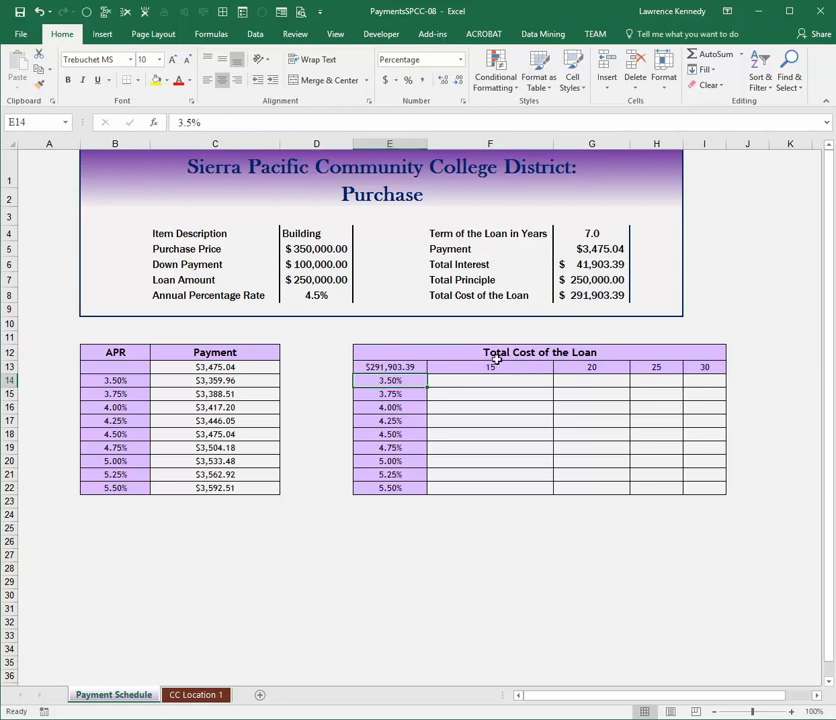
# - Create a two-variable data table over E13:I22 with row input cell G4 (loan term) and column input cell D8 (APR)
pyautogui.moveTo(391, 368); pyautogui.dragTo(434, 409)
pyautogui.moveTo(474, 430); pyautogui.dragTo(707, 487)
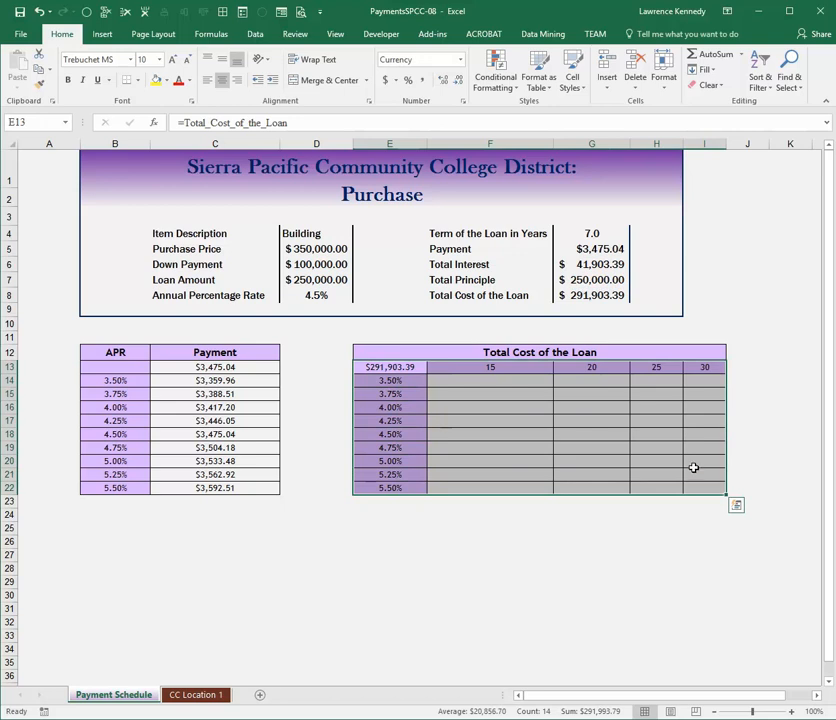
pyautogui.click(255, 35)
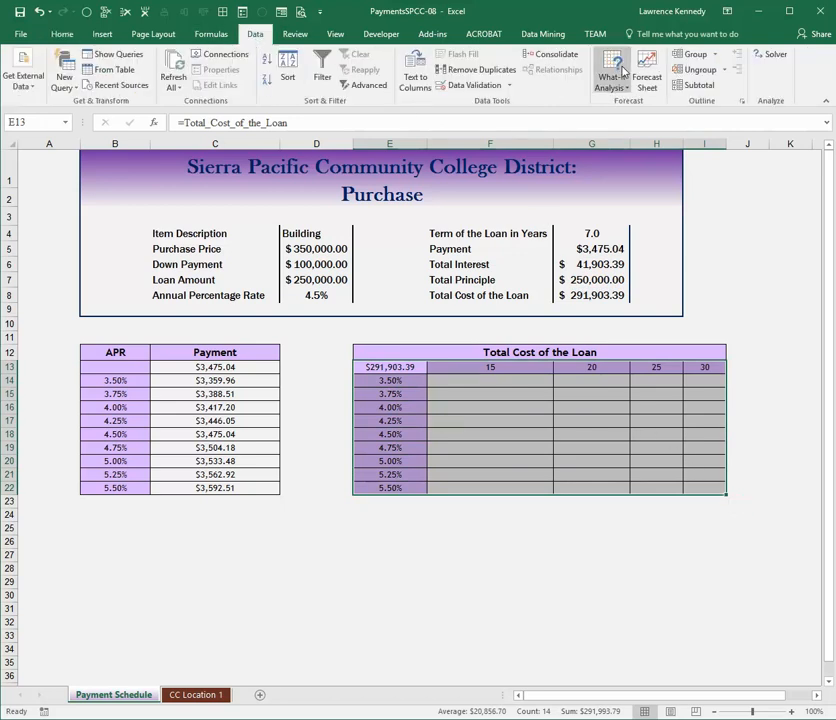
pyautogui.click(621, 70)
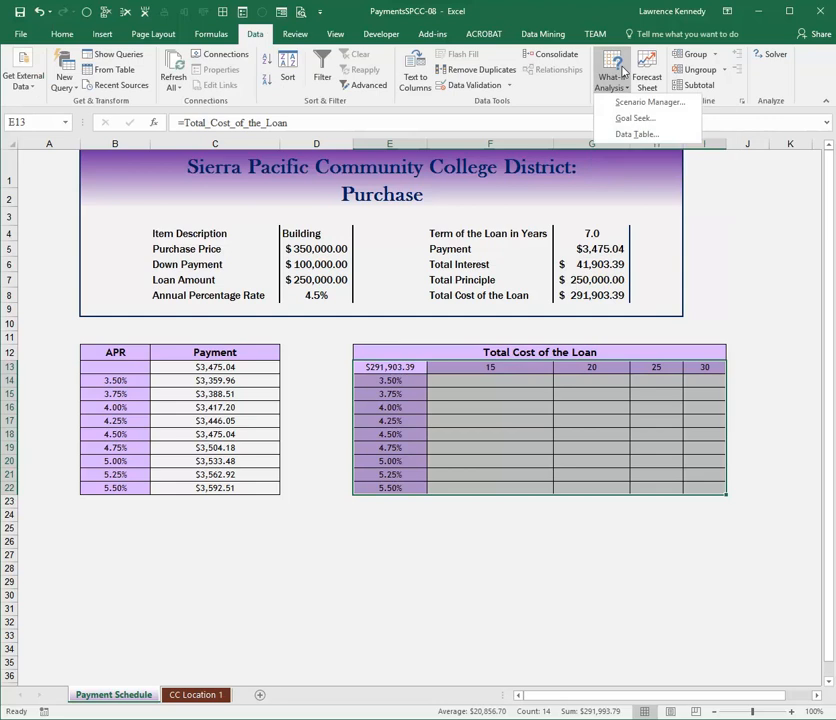
pyautogui.click(640, 134)
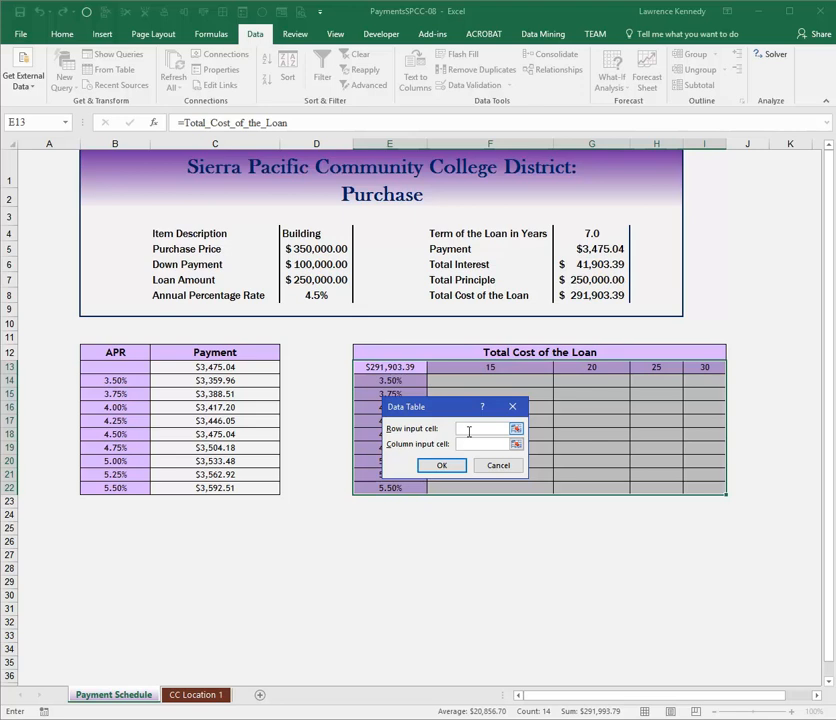
pyautogui.click(592, 233)
pyautogui.click(471, 444)
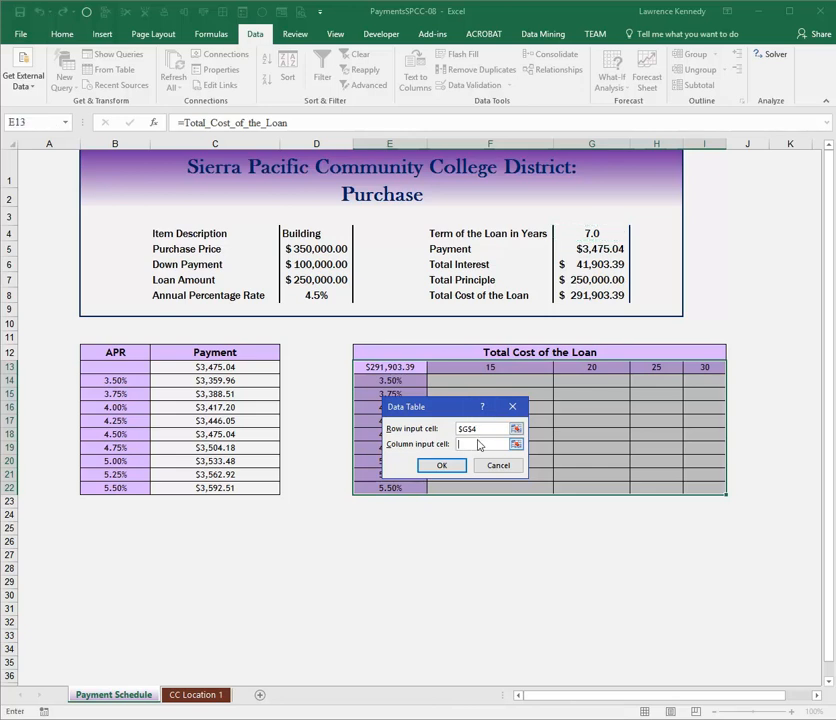
pyautogui.click(328, 298)
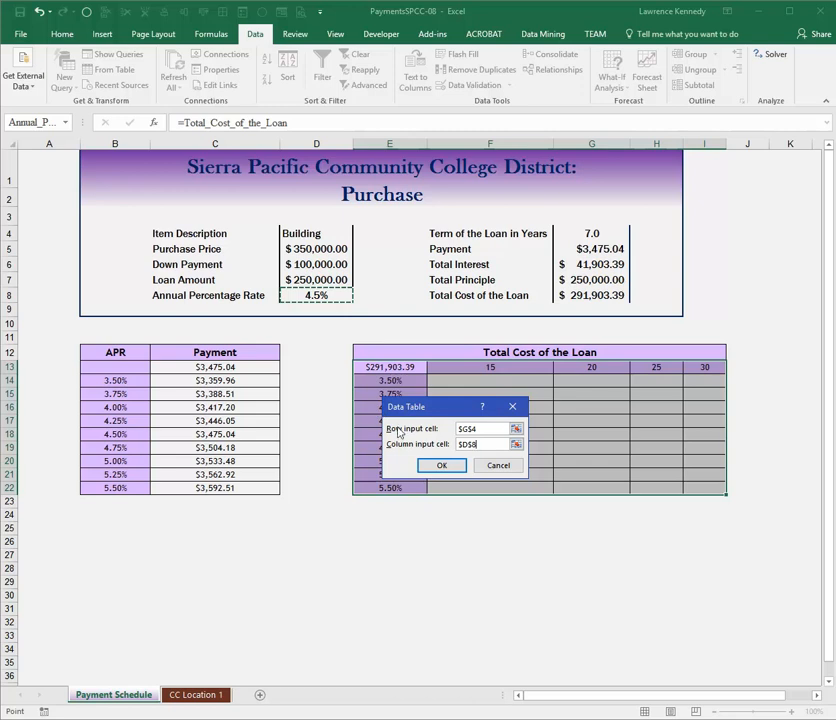
pyautogui.click(441, 465)
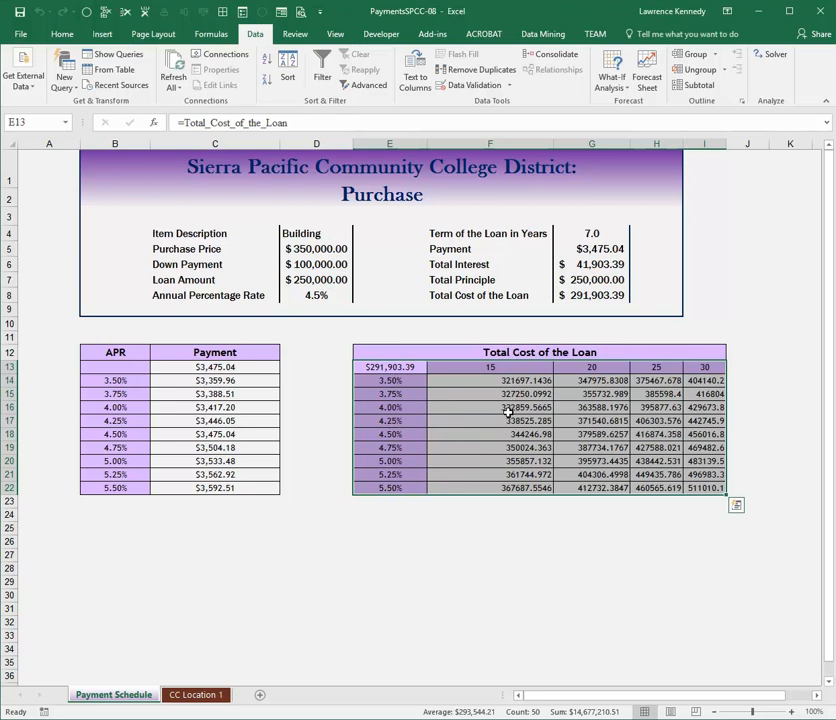
# - Format the total cost values in F14:I22 as centered Currency and fit columns H and I to their contents
pyautogui.moveTo(435, 384); pyautogui.dragTo(705, 489)
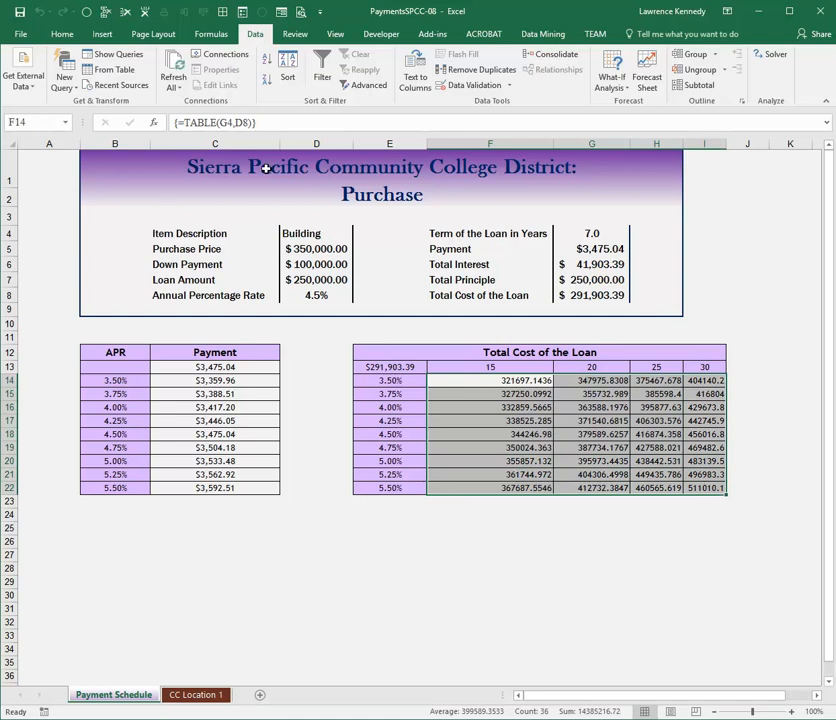
pyautogui.click(62, 35)
pyautogui.click(222, 80)
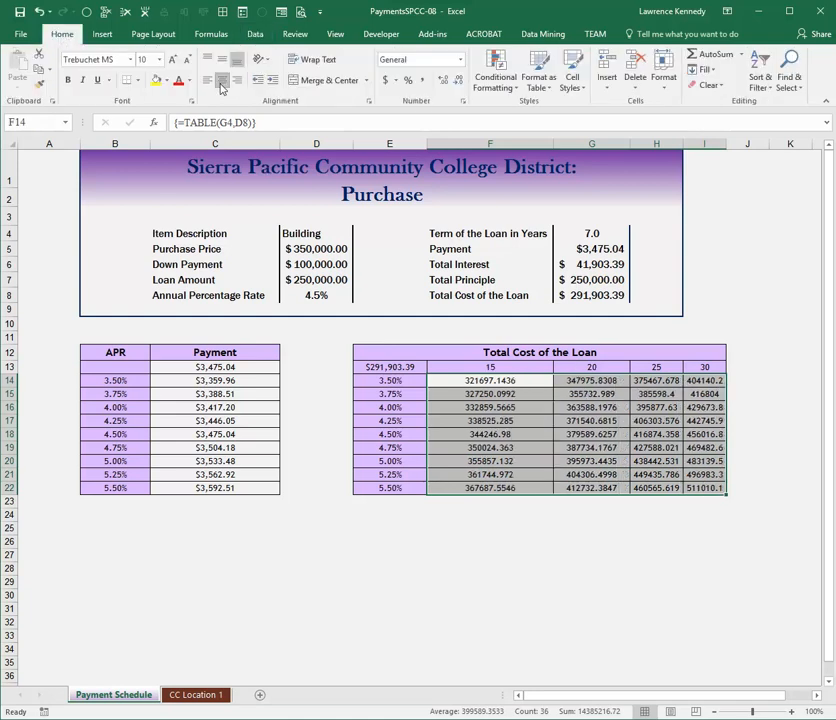
pyautogui.click(461, 60)
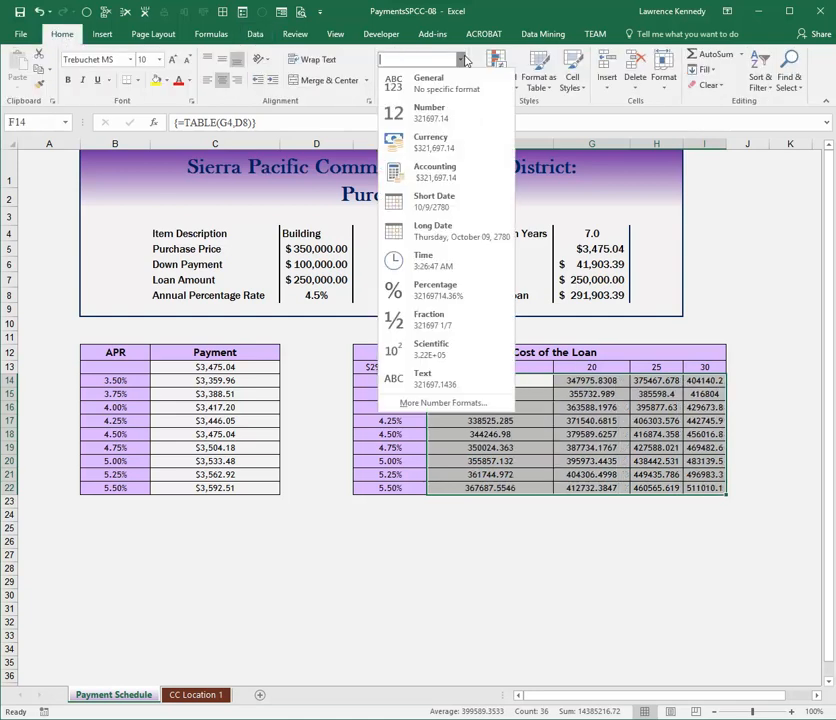
pyautogui.click(461, 60)
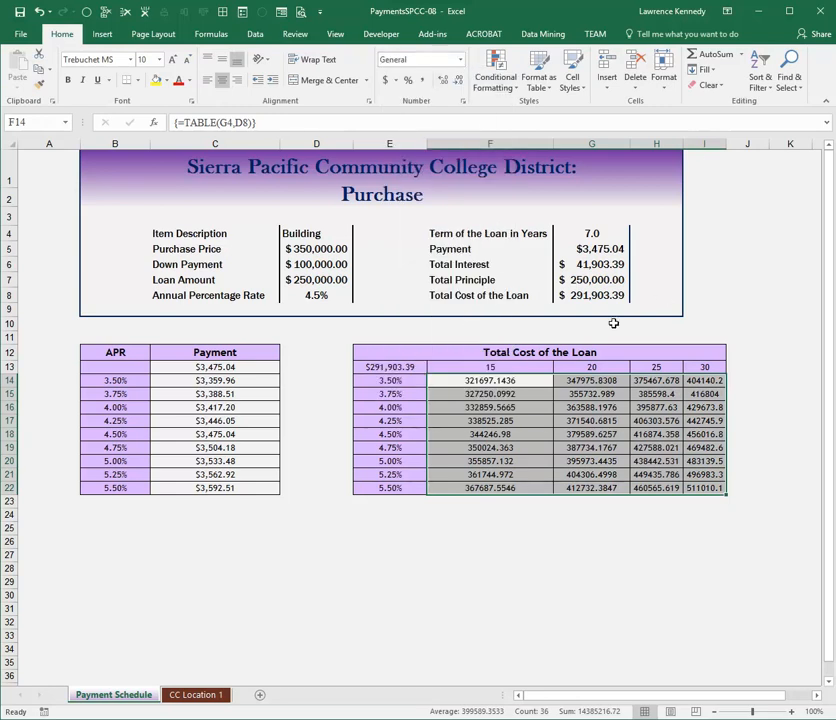
pyautogui.hotkey('ctrl', 'shift', '4')
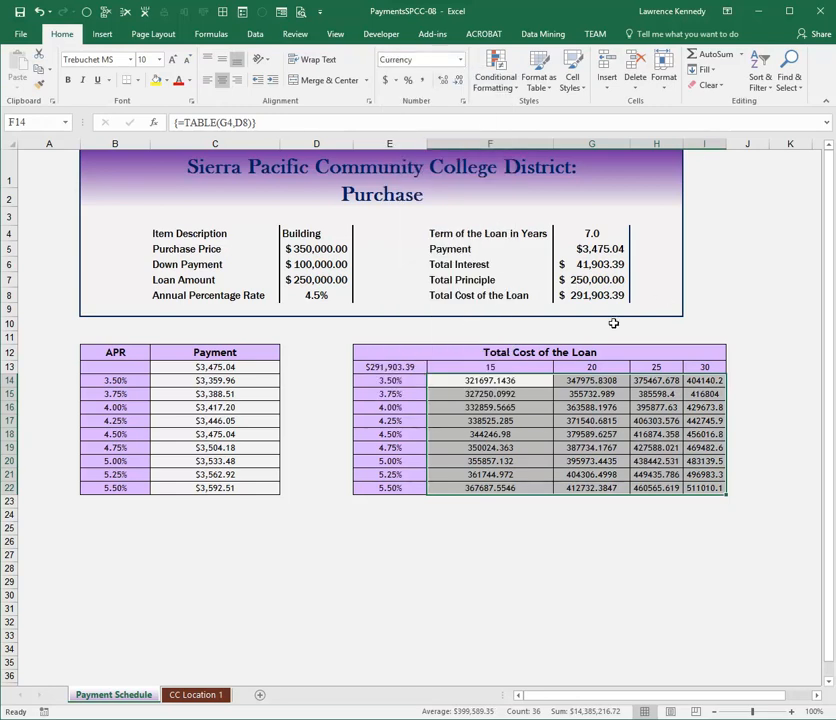
pyautogui.click(456, 378)
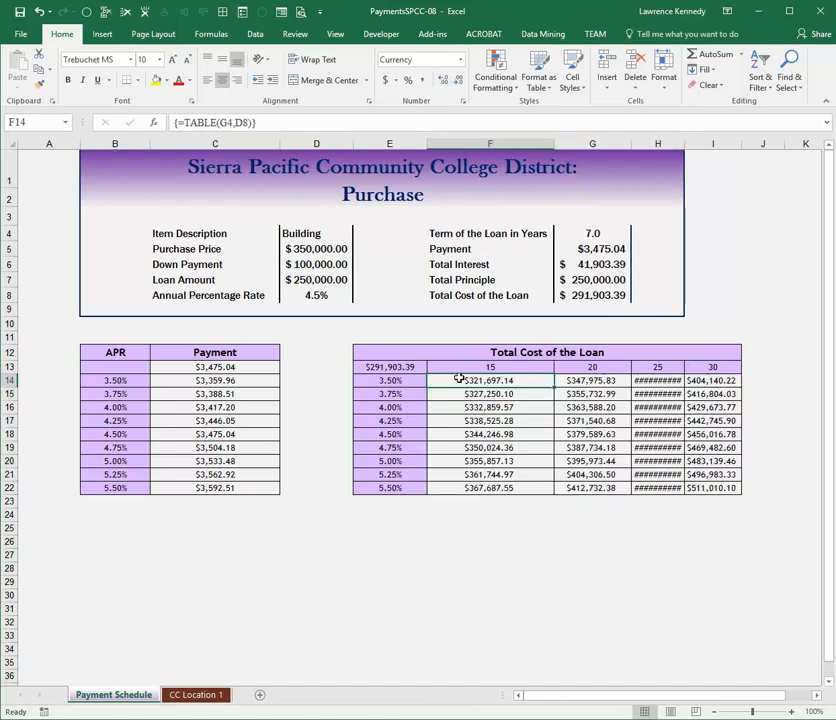
pyautogui.doubleClick(686, 144)
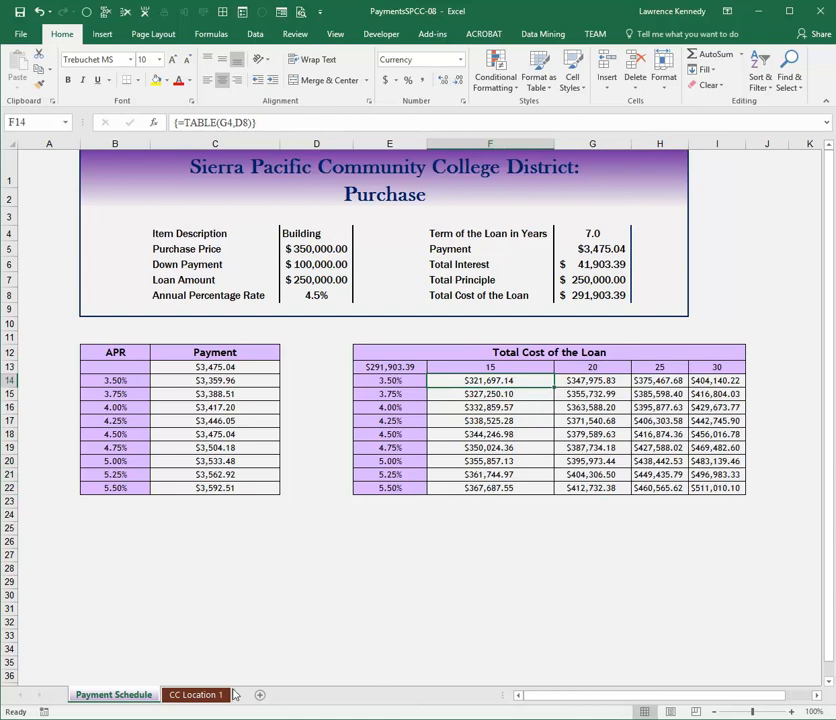
# - Create a PivotTable on a new worksheet from the tuition data in A4:E7 of the CC Location 1 sheet
pyautogui.click(194, 694)
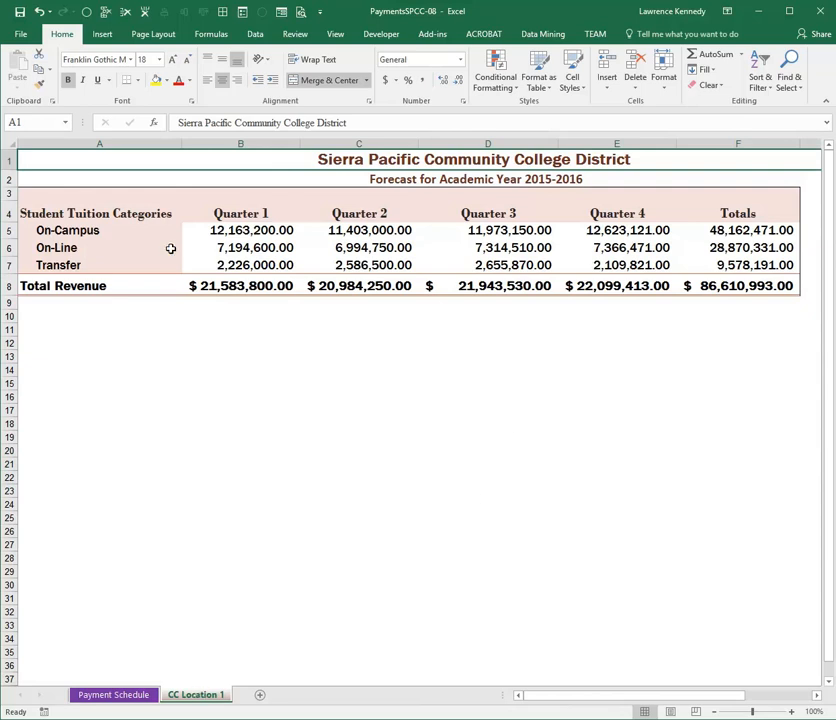
pyautogui.moveTo(55, 212); pyautogui.dragTo(653, 260)
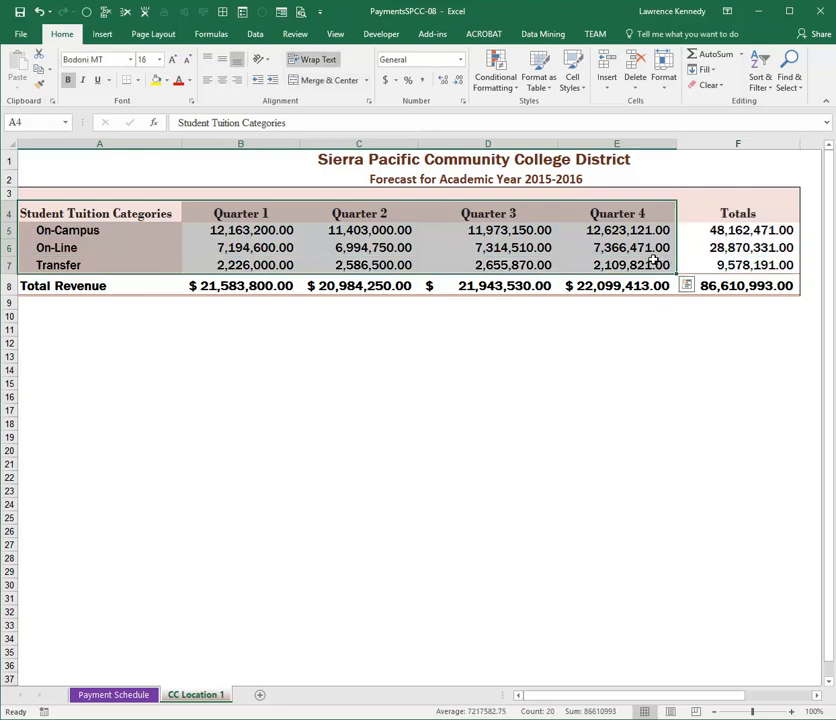
pyautogui.click(104, 36)
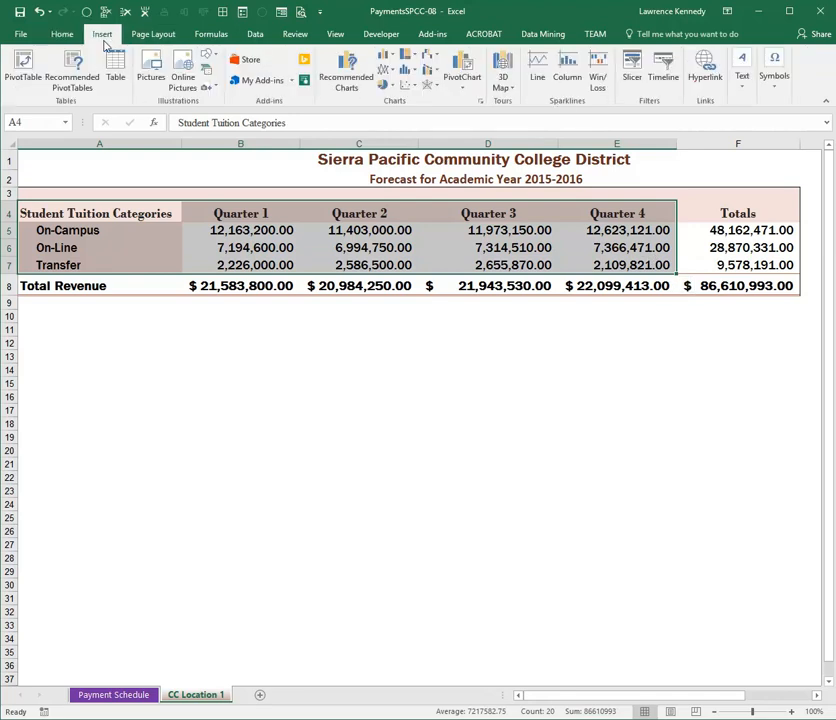
pyautogui.click(24, 70)
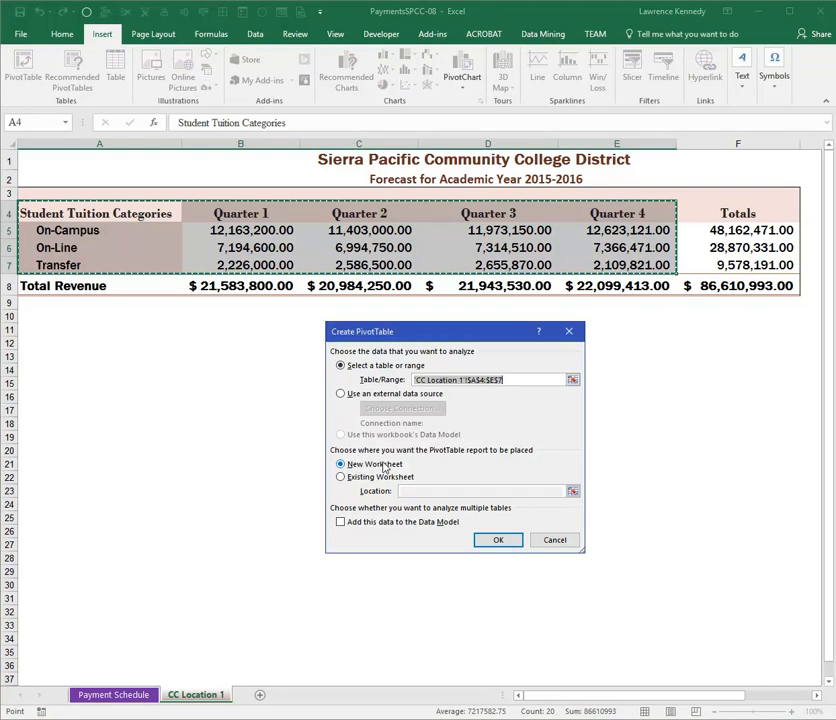
pyautogui.click(498, 541)
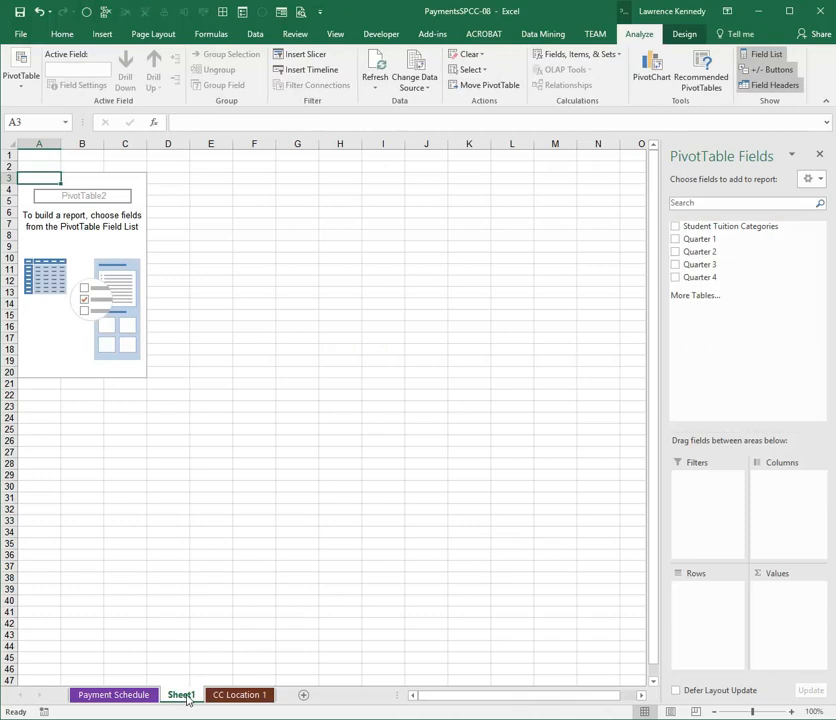
# - Rename the new PivotTable worksheet Sheet1 as PivotTable
pyautogui.rightClick(187, 699)
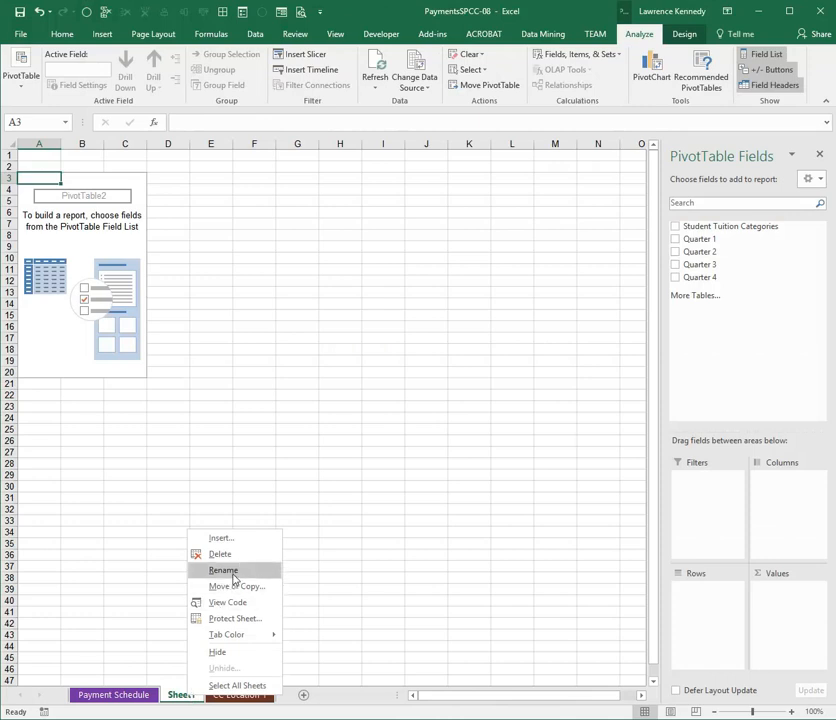
pyautogui.click(232, 571)
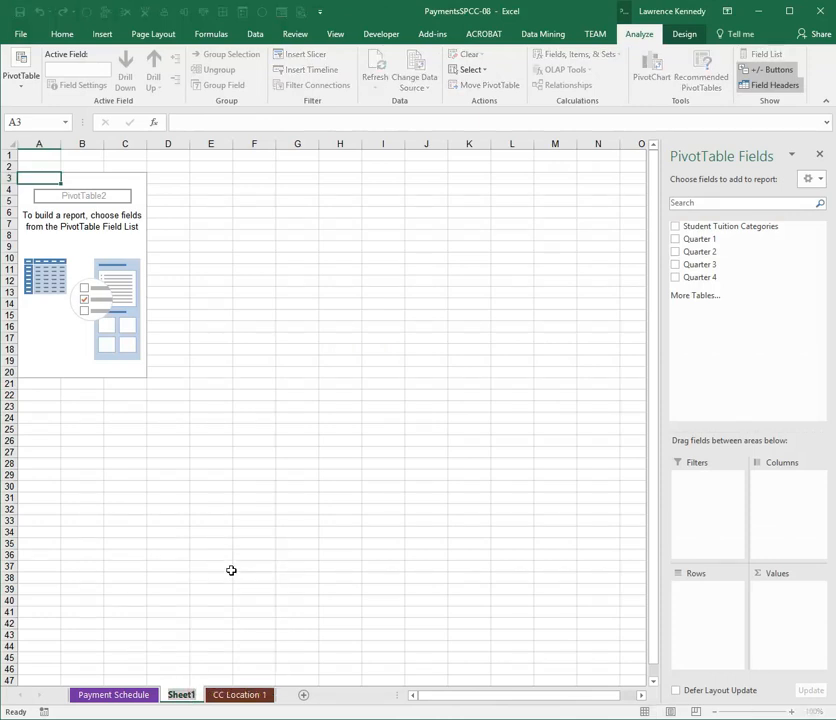
pyautogui.write('Pi')
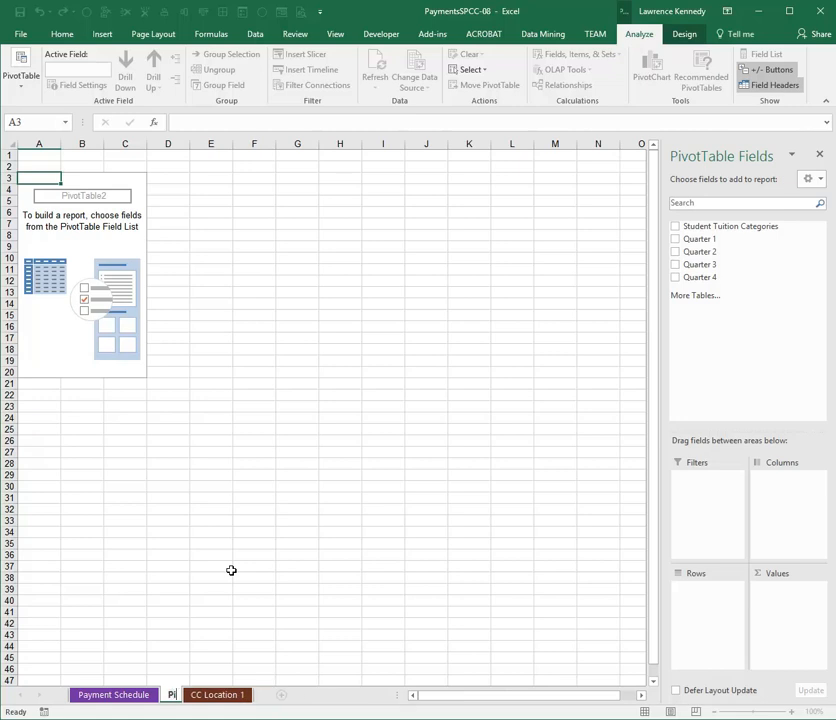
pyautogui.write('votTable')
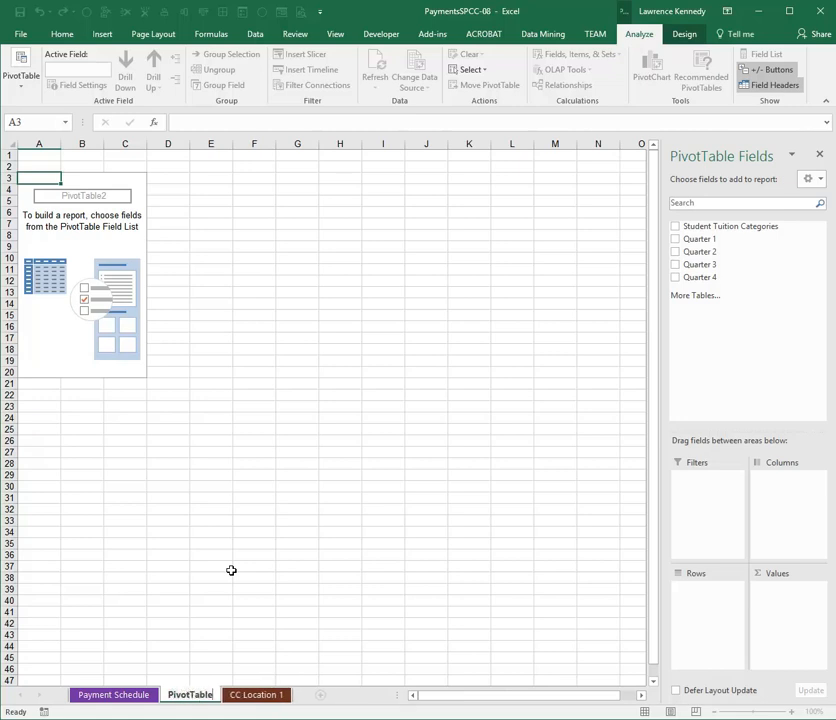
pyautogui.press('Return')
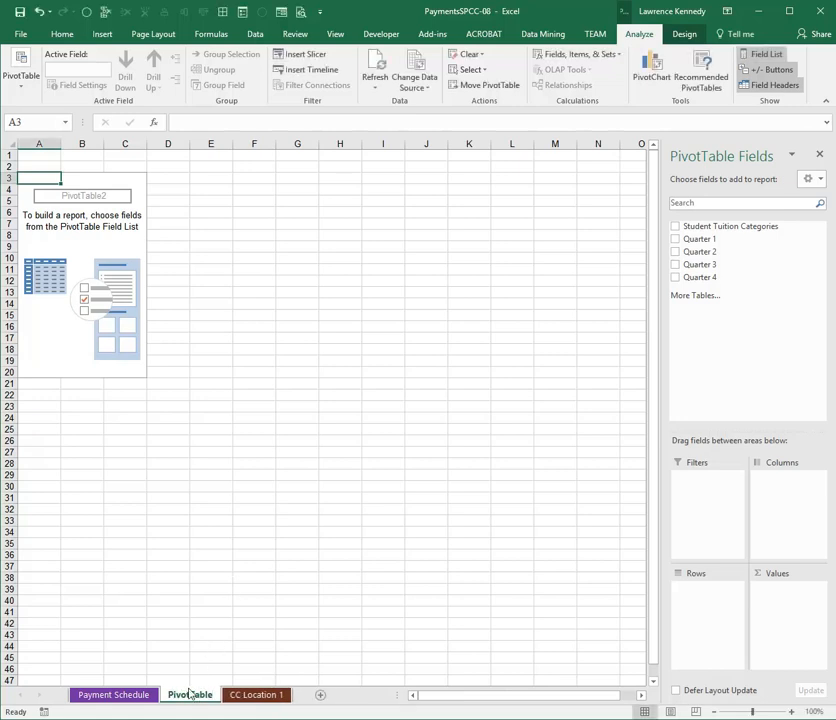
pyautogui.rightClick(186, 695)
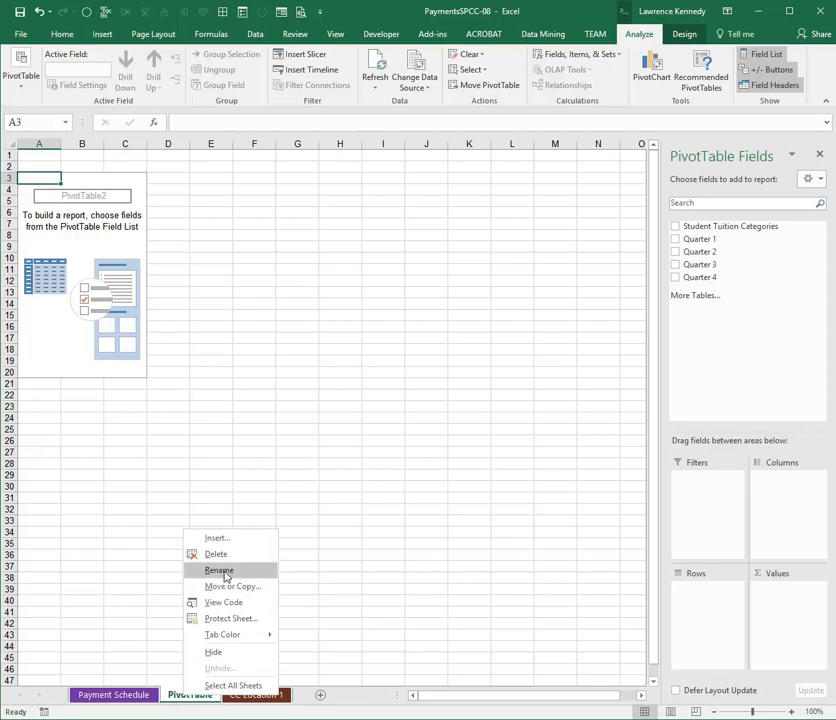
pyautogui.click(147, 550)
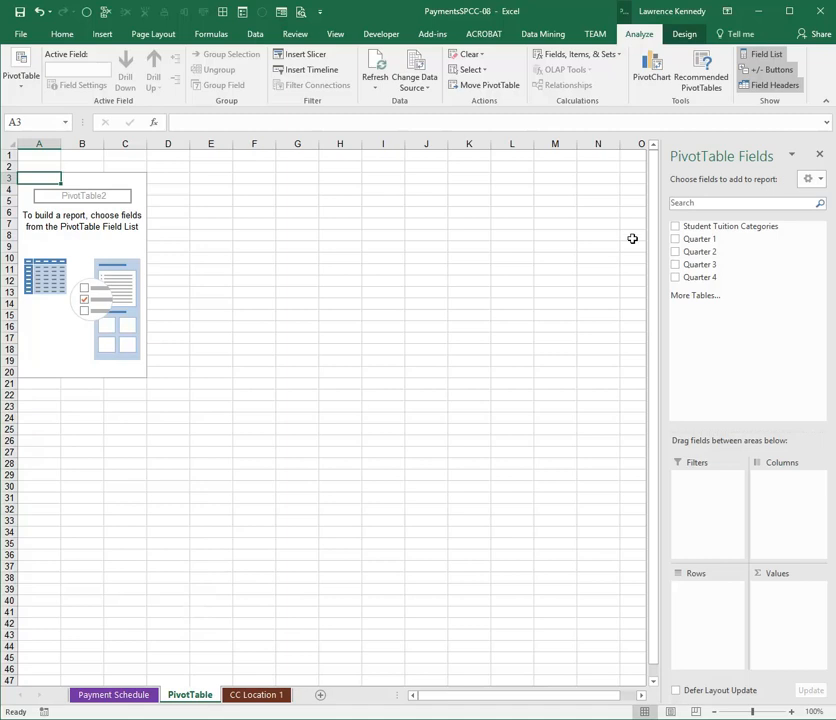
# - Add Student Tuition Categories as the PivotTable rows and Quarter 1 through Quarter 4 as summed values
pyautogui.click(676, 226)
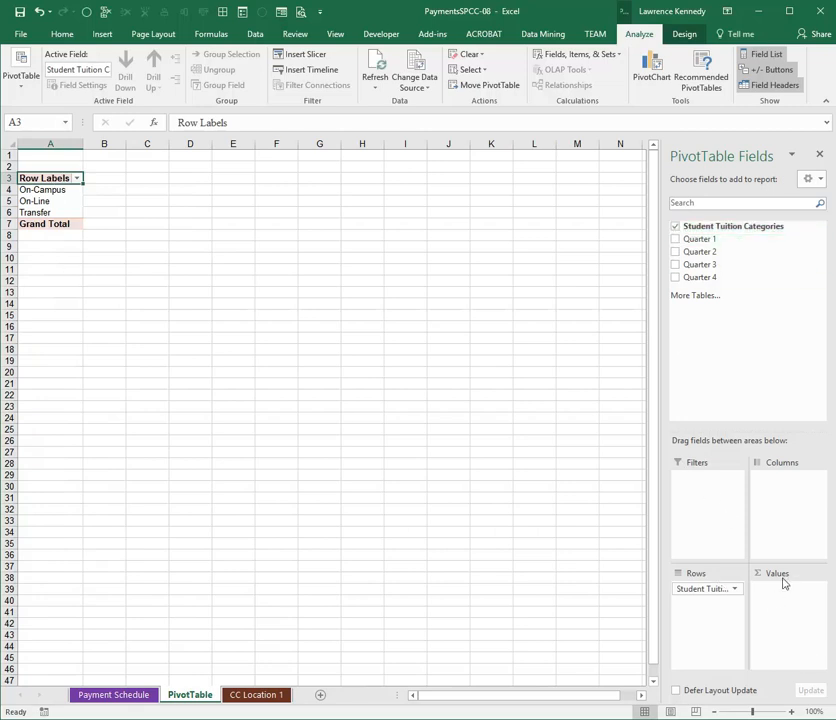
pyautogui.click(676, 240)
pyautogui.click(675, 252)
pyautogui.click(676, 264)
pyautogui.click(677, 277)
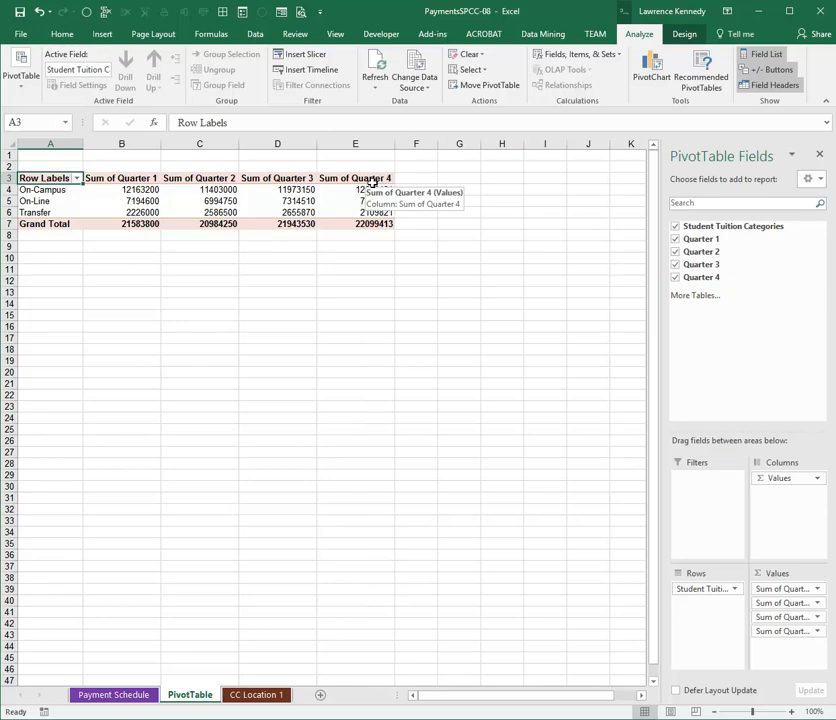
pyautogui.click(512, 213)
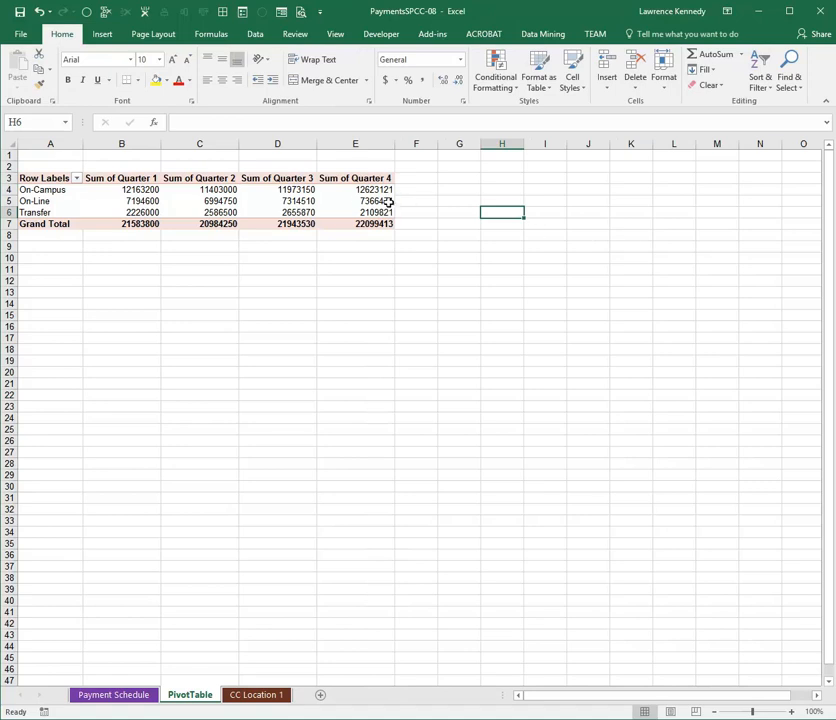
# - Add Quarter 4 to the PivotTable values a second time and name that field % of Q4 Total
pyautogui.click(351, 197)
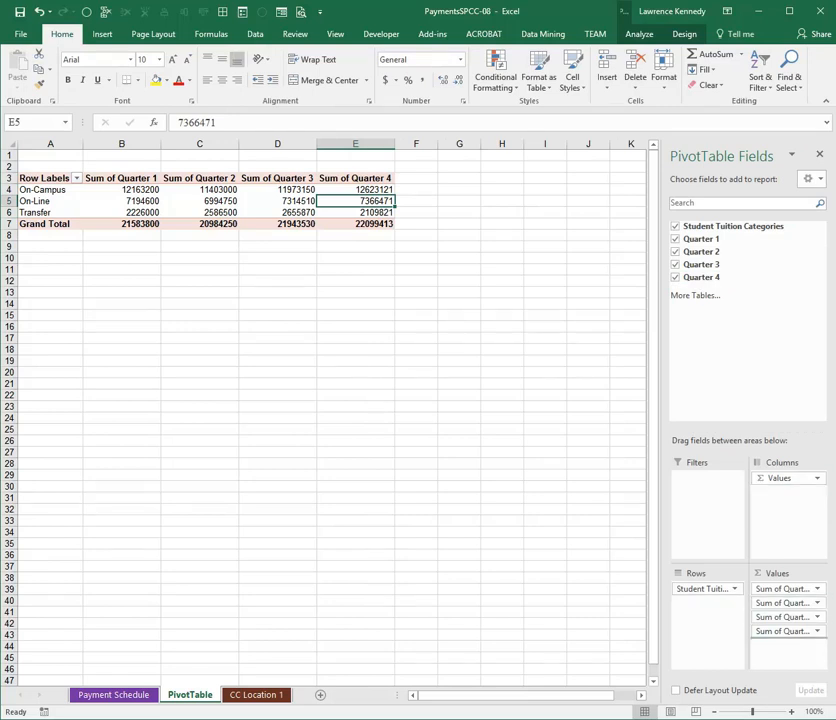
pyautogui.moveTo(702, 277); pyautogui.dragTo(780, 643)
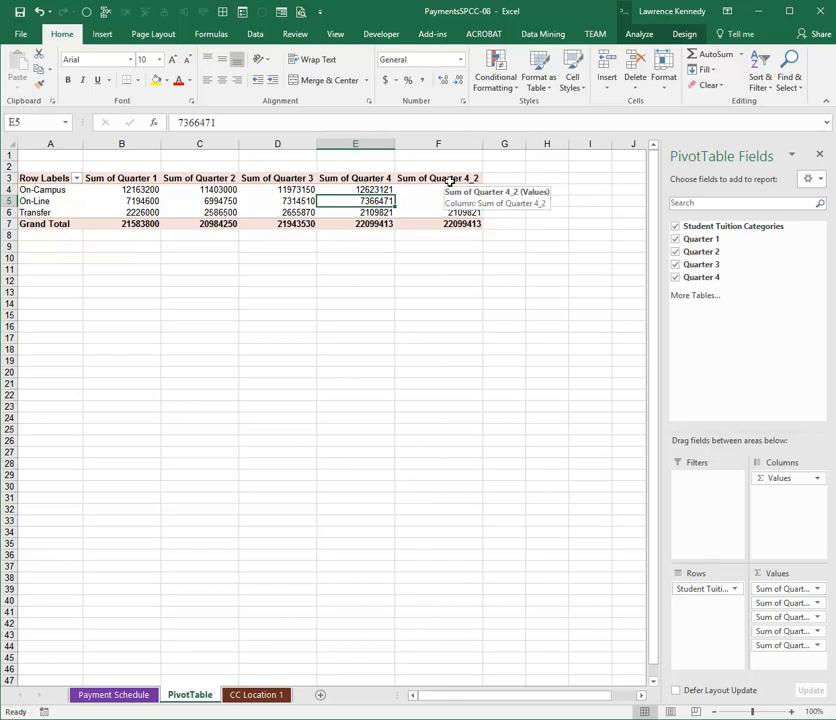
pyautogui.click(450, 181)
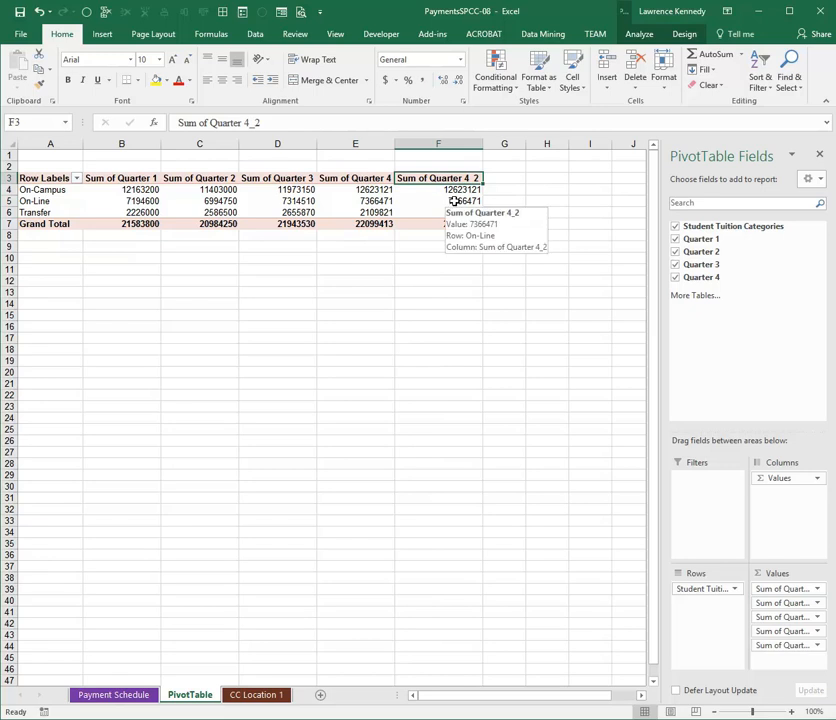
pyautogui.click(638, 34)
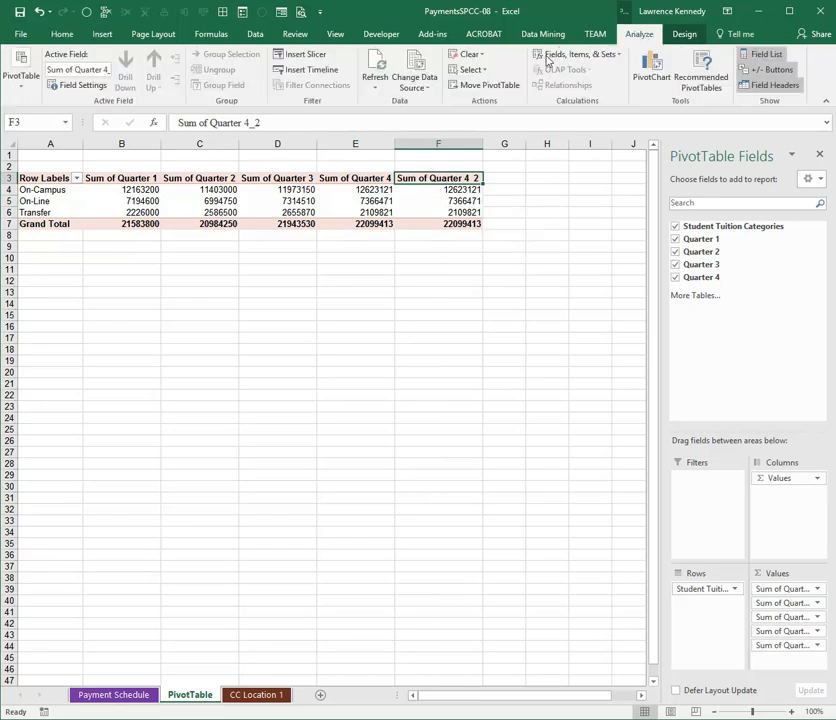
pyautogui.click(96, 69)
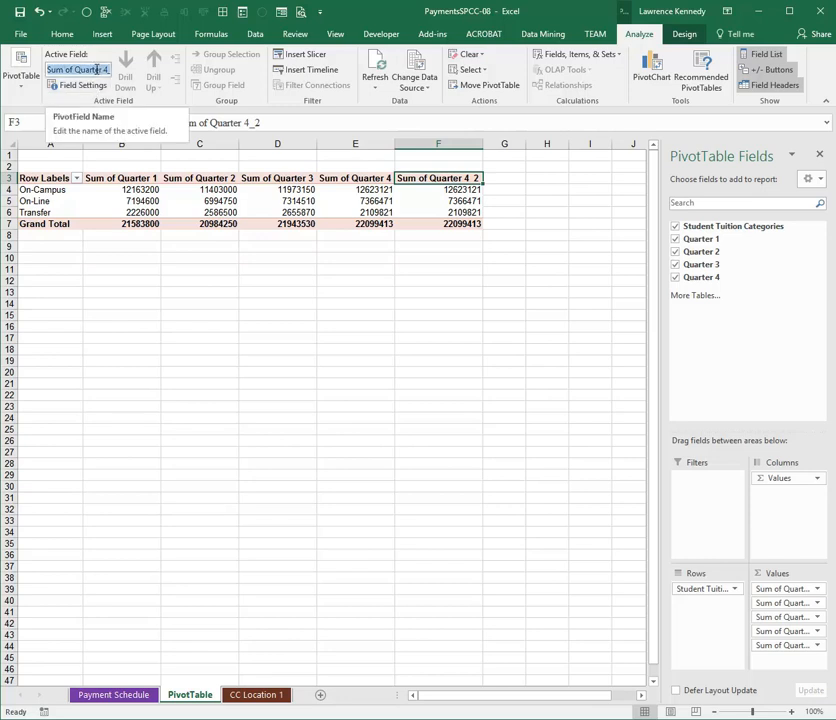
pyautogui.write('%')
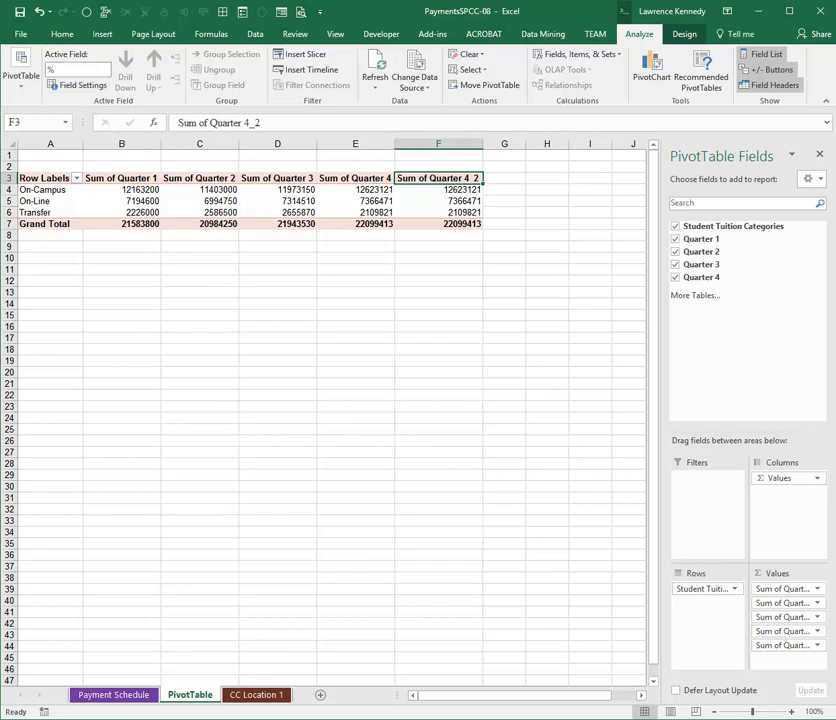
pyautogui.write(' of Q4 Total')
pyautogui.click(362, 328)
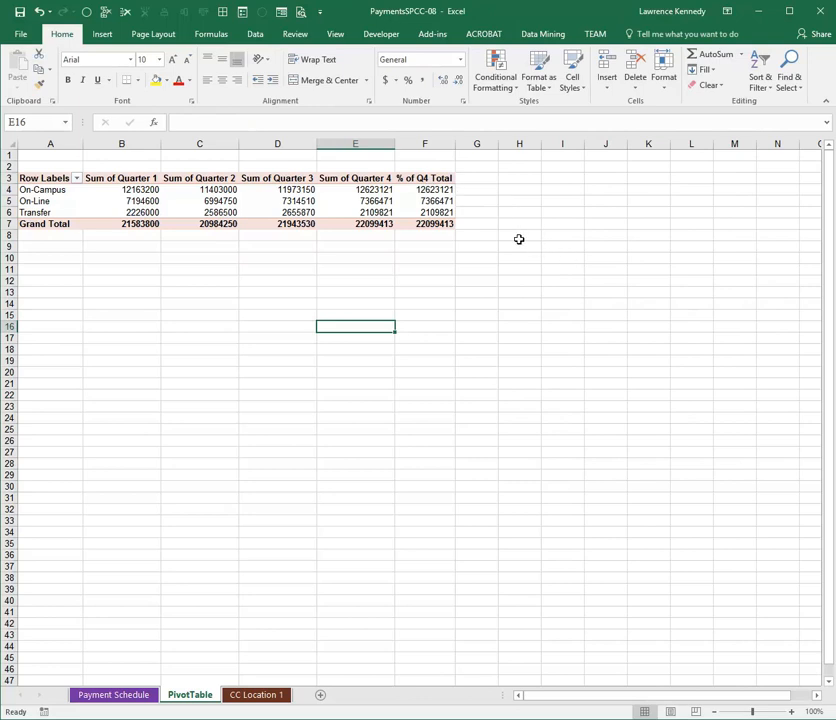
# - Format the quarter sums in columns B through E as Currency with no decimal places
pyautogui.moveTo(203, 189)
pyautogui.moveTo(123, 143); pyautogui.dragTo(368, 170)
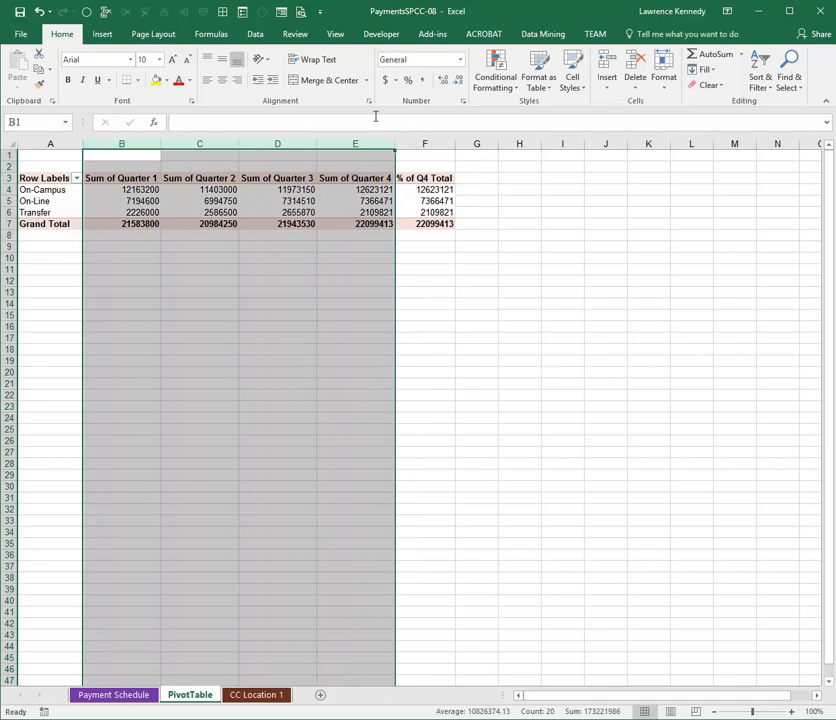
pyautogui.click(460, 59)
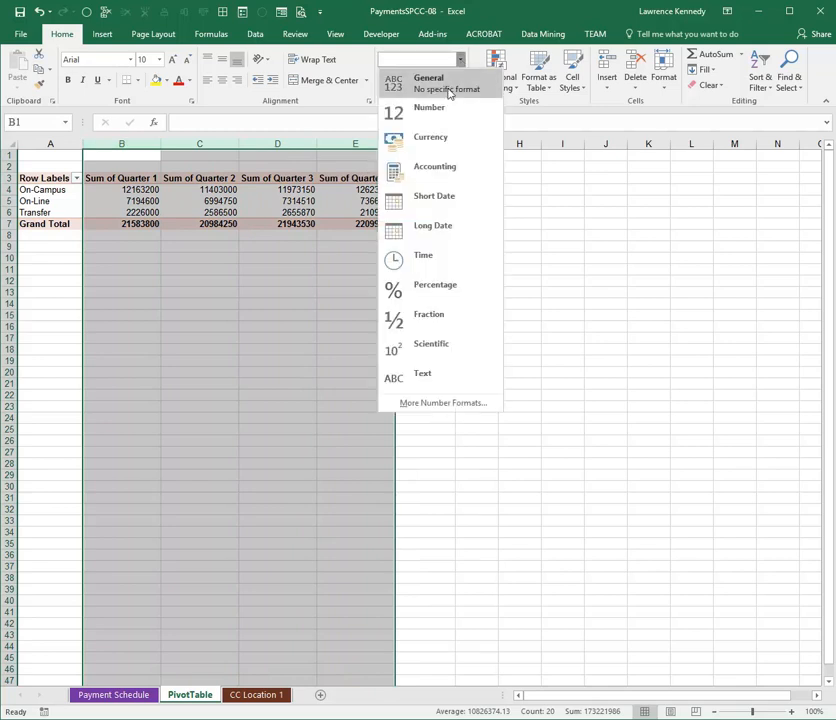
pyautogui.click(446, 138)
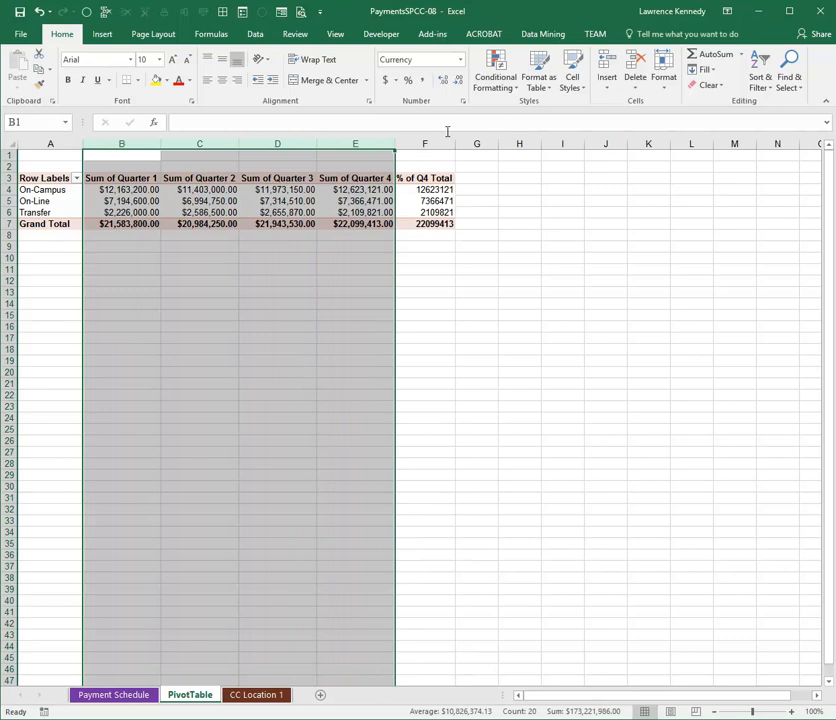
pyautogui.click(458, 80)
pyautogui.click(458, 80)
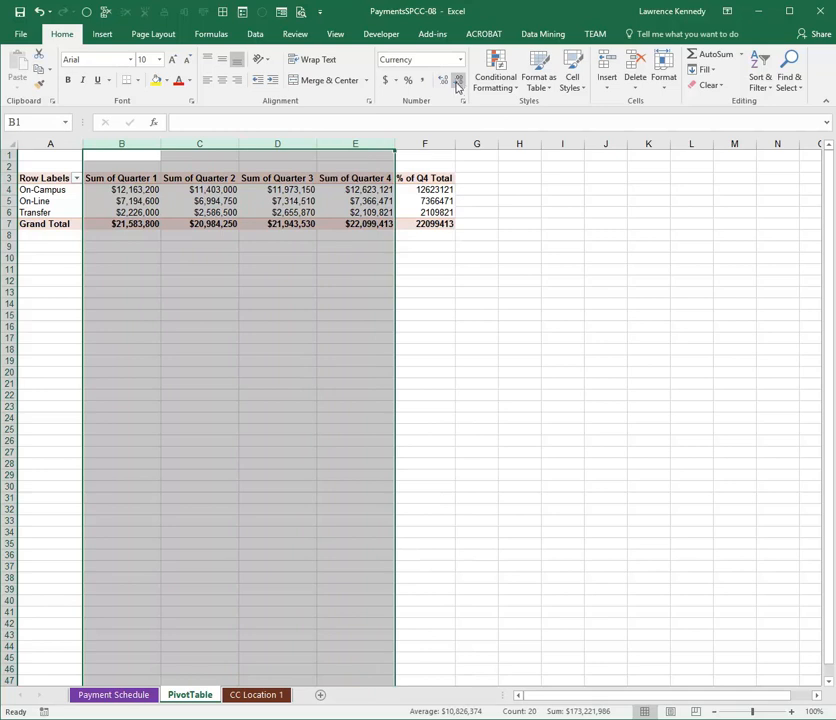
pyautogui.click(343, 250)
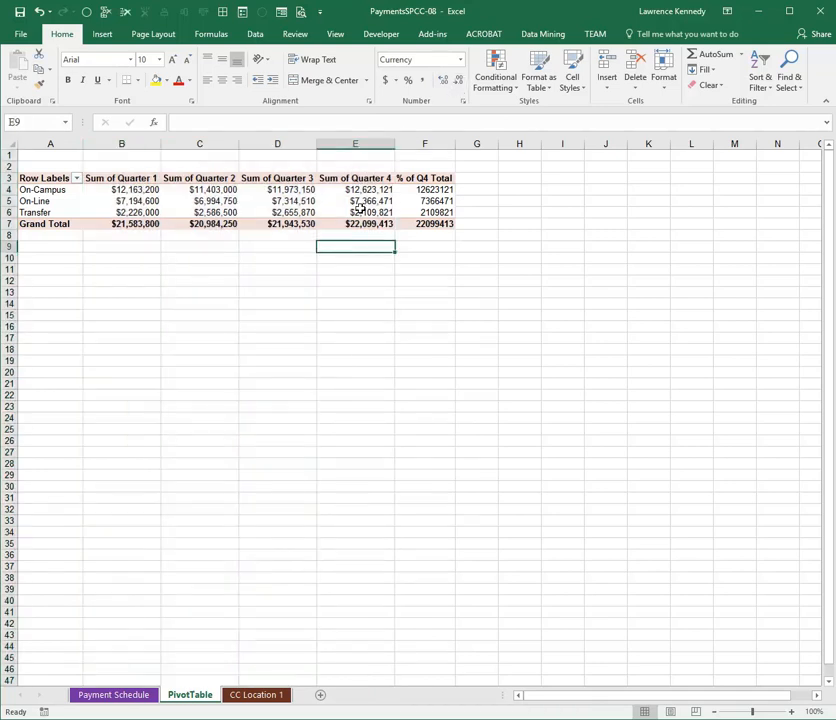
# - Insert a Clustered Column PivotChart based on the PivotTable and place it below the table
pyautogui.moveTo(358, 203)
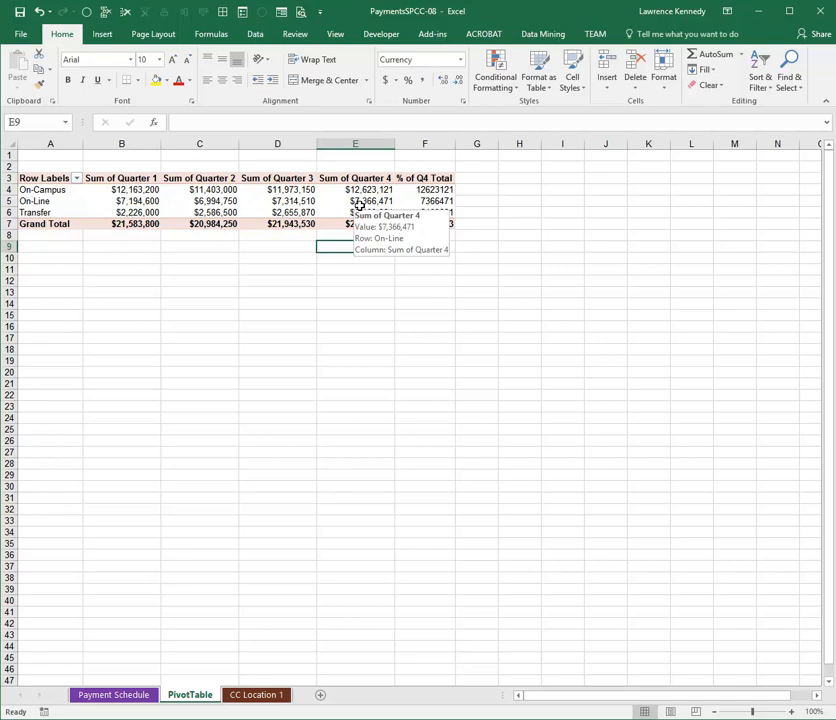
pyautogui.click(275, 201)
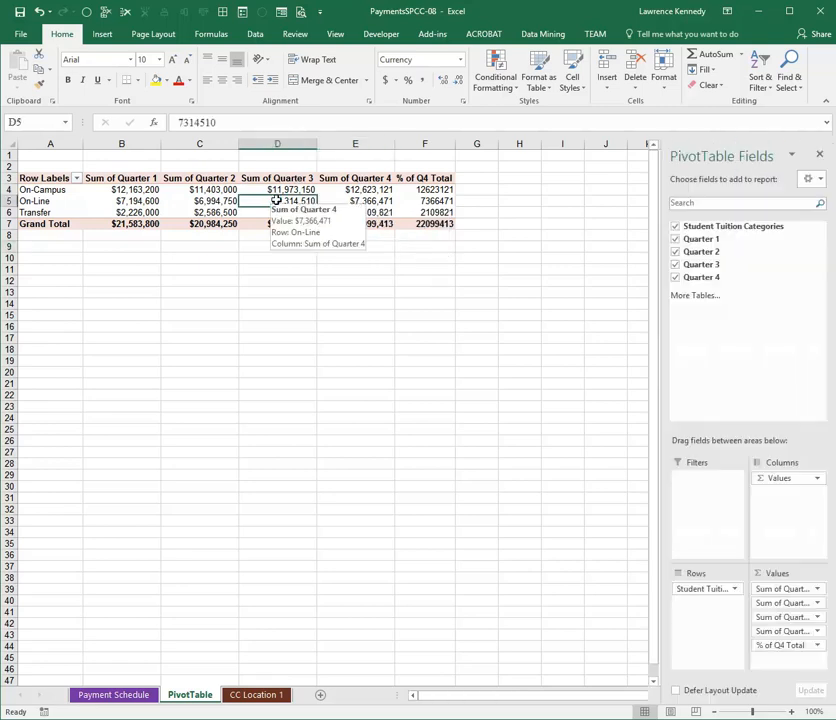
pyautogui.click(104, 33)
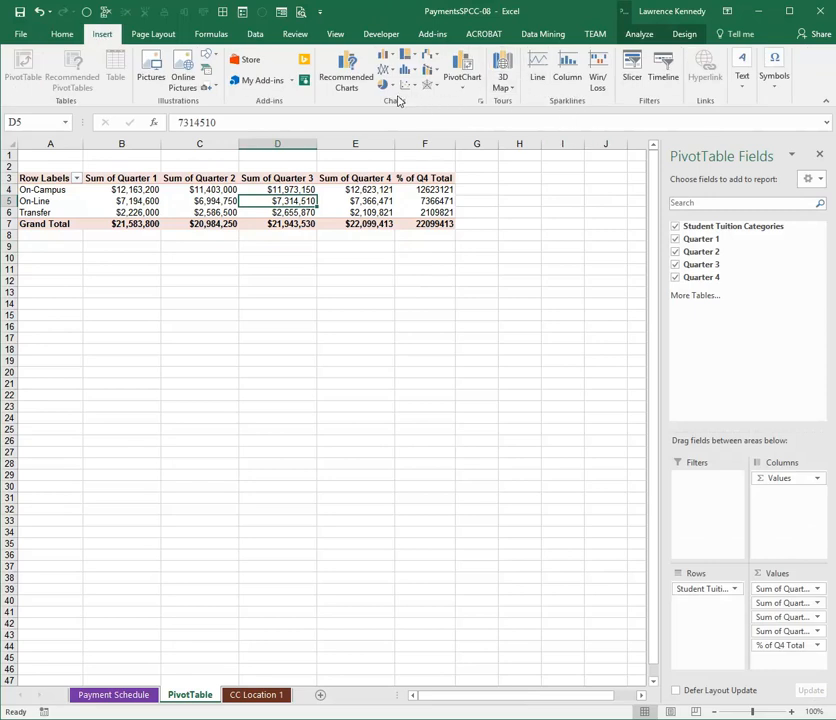
pyautogui.click(474, 82)
pyautogui.click(484, 106)
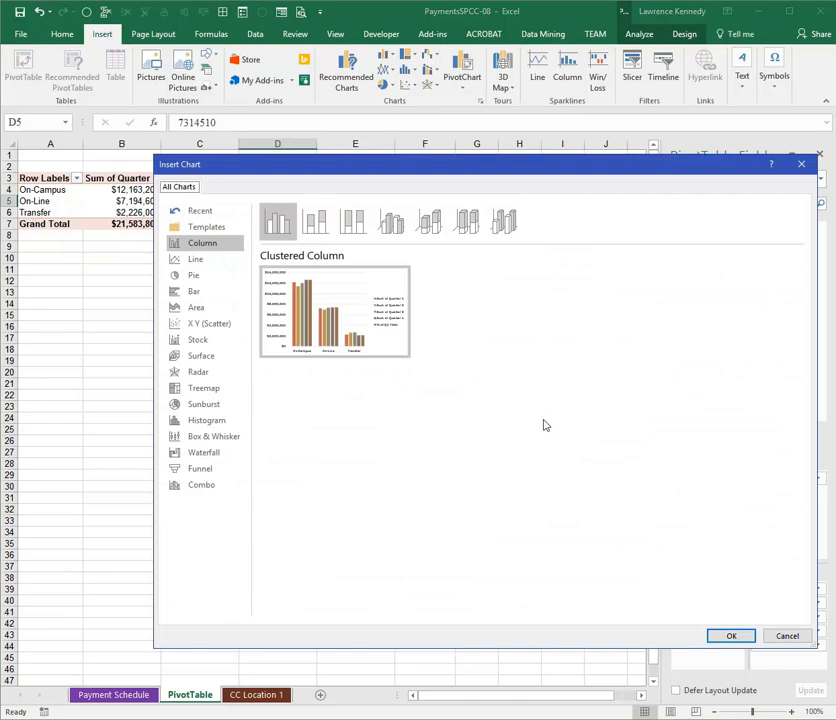
pyautogui.click(731, 636)
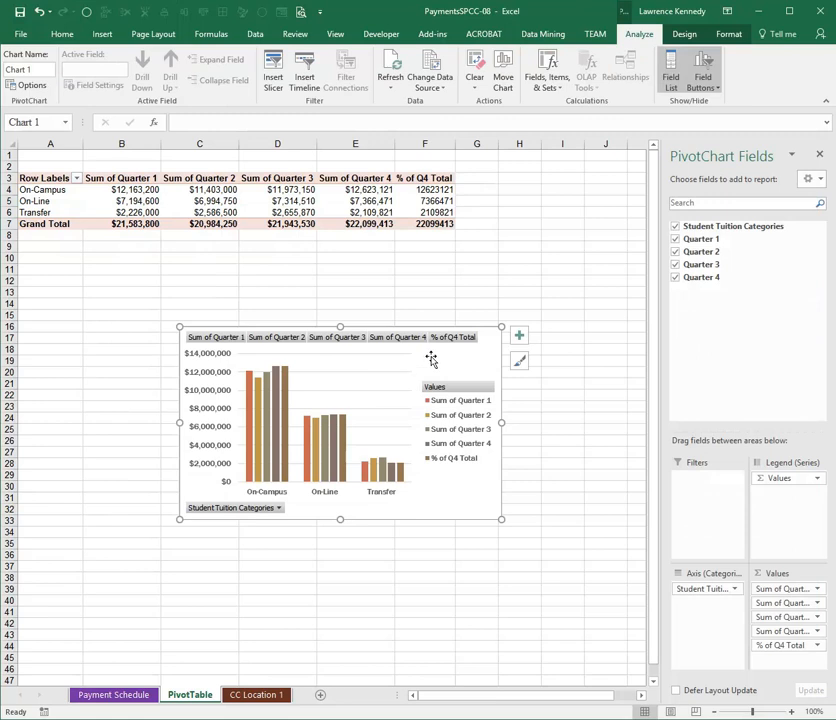
pyautogui.moveTo(418, 352); pyautogui.dragTo(401, 347)
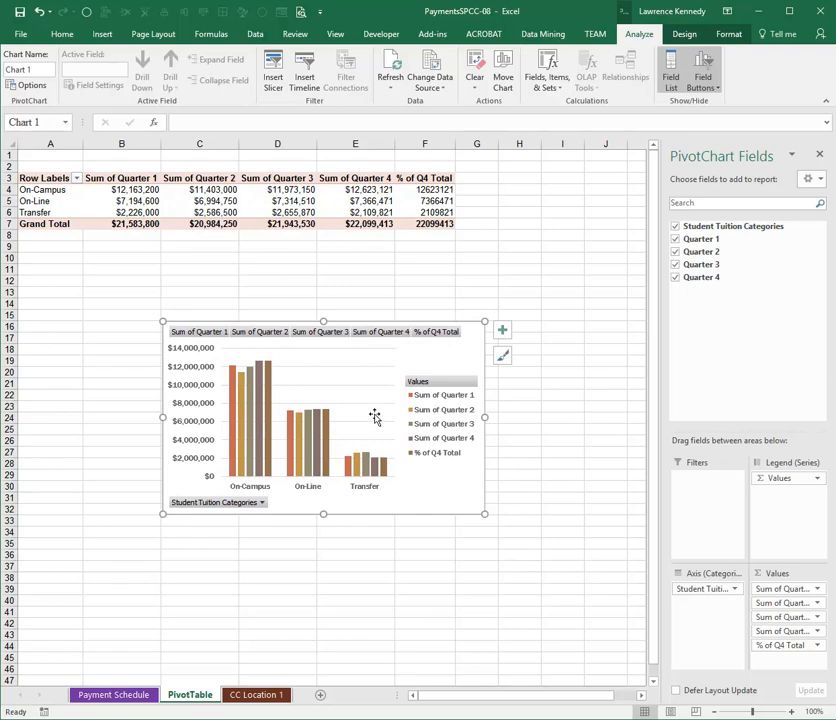
# - Change the Transfer category in cell A7 of the CC Location 1 sheet to On-Line
pyautogui.click(258, 696)
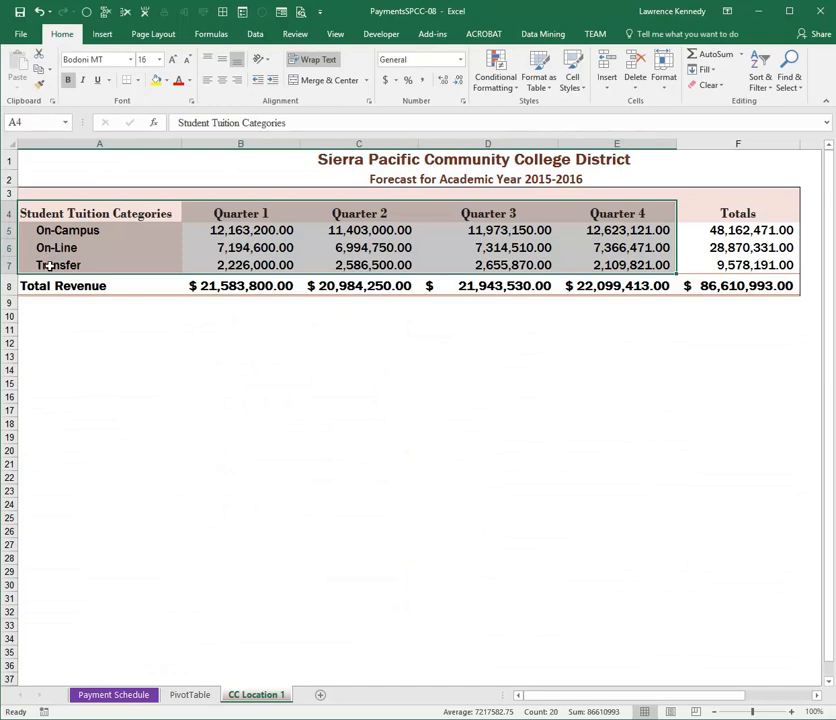
pyautogui.click(48, 265)
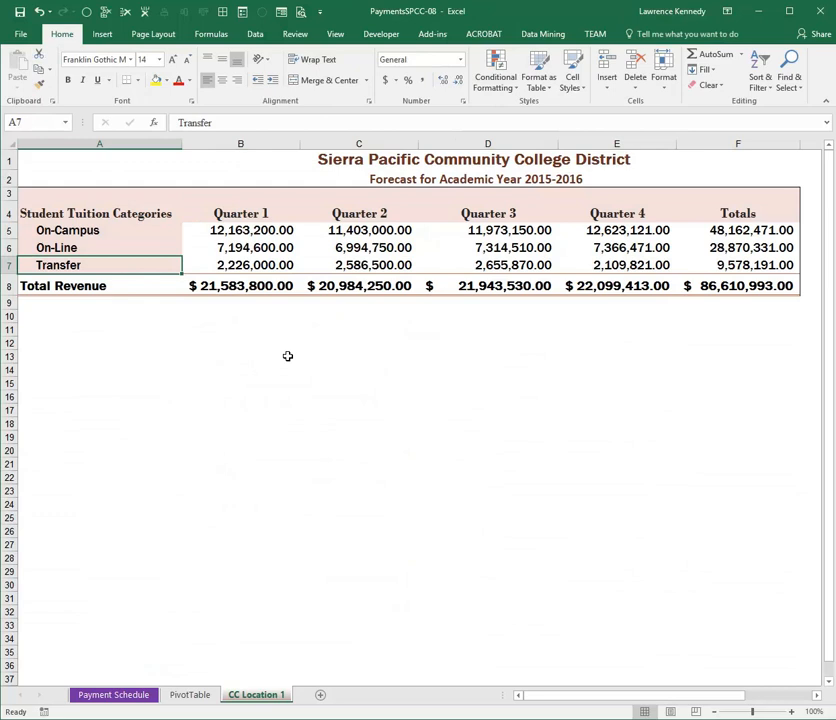
pyautogui.write('On')
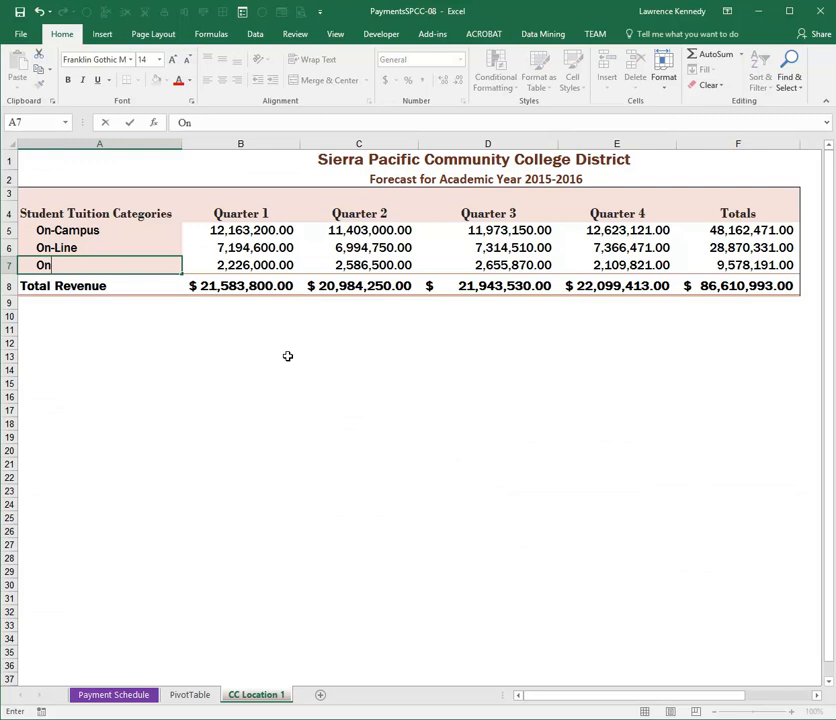
pyautogui.write('-Line')
pyautogui.press('Return')
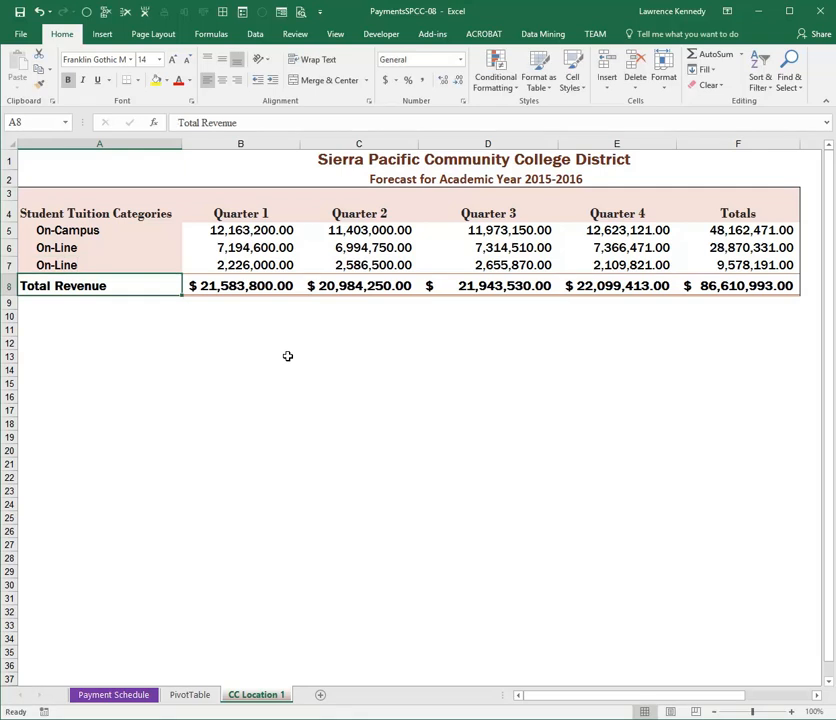
# - Refresh the PivotTable and PivotChart data on the PivotTable sheet
pyautogui.click(188, 694)
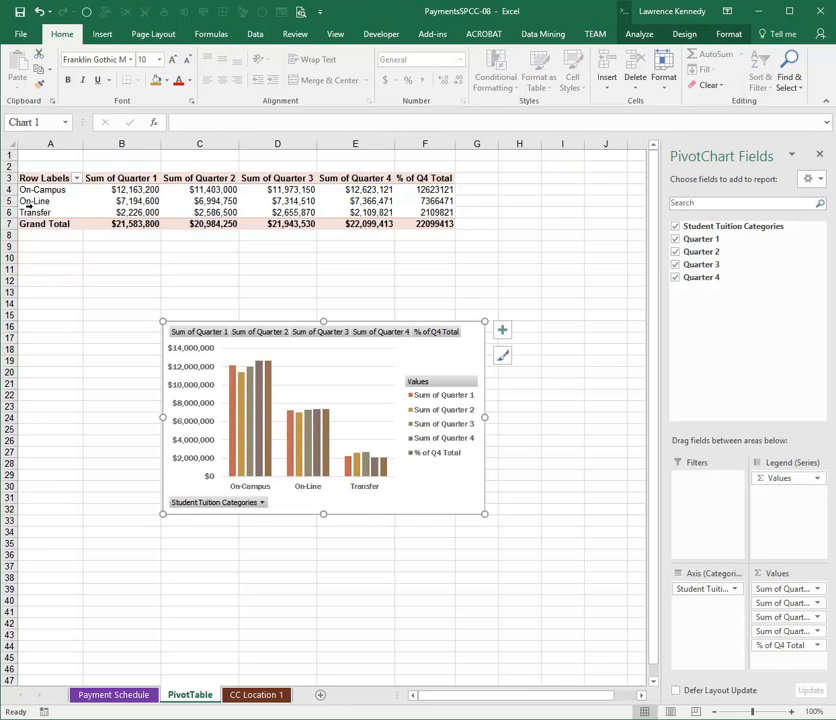
pyautogui.click(620, 38)
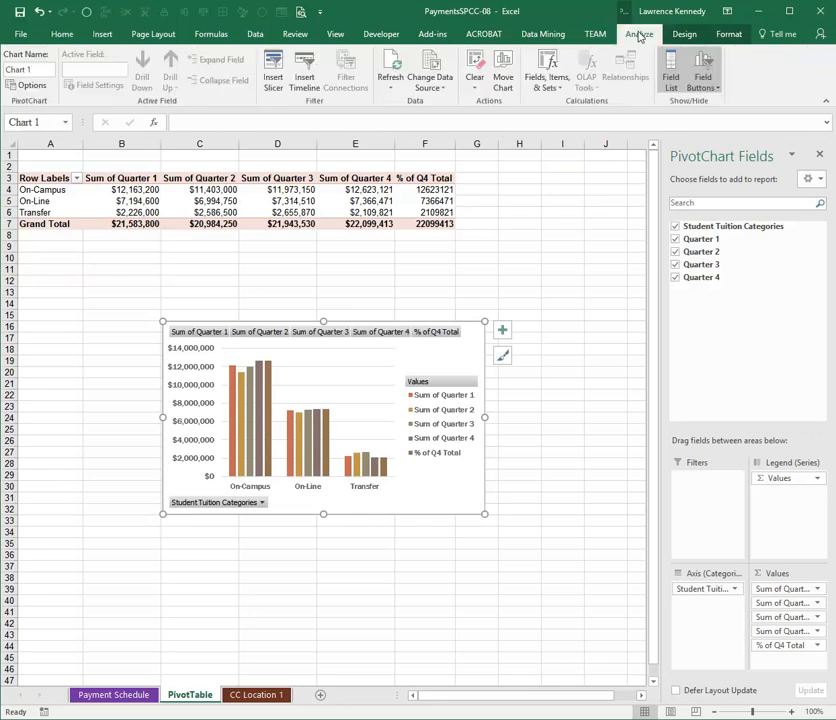
pyautogui.click(393, 68)
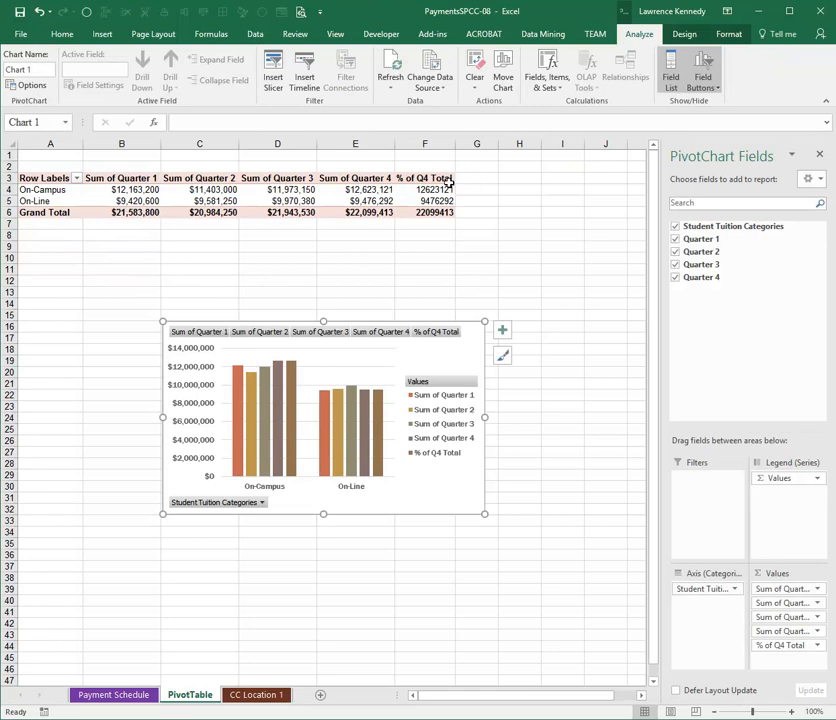
# - Create a new calculated field in the PivotTable and name it Target Use
pyautogui.click(330, 211)
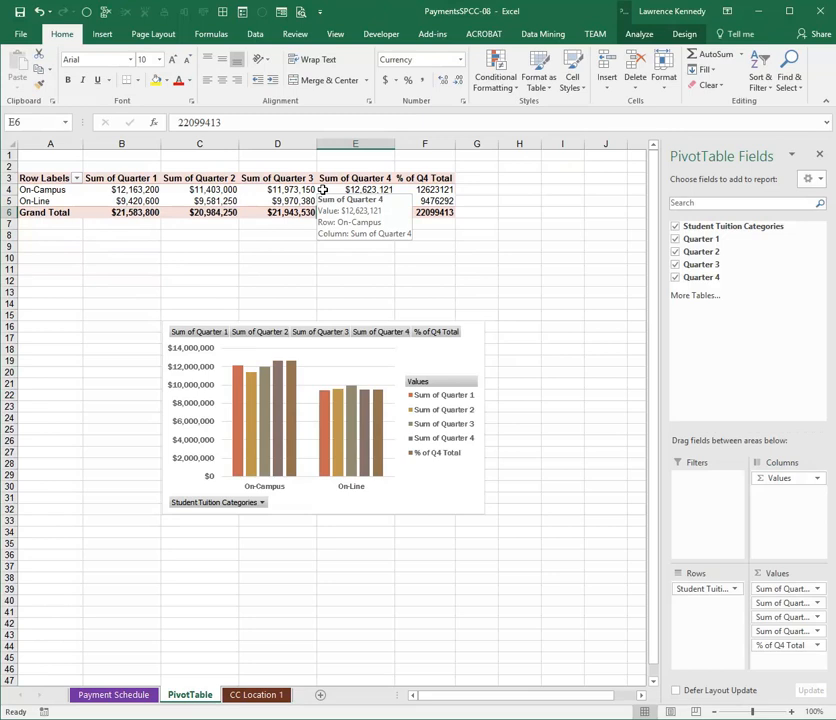
pyautogui.click(320, 191)
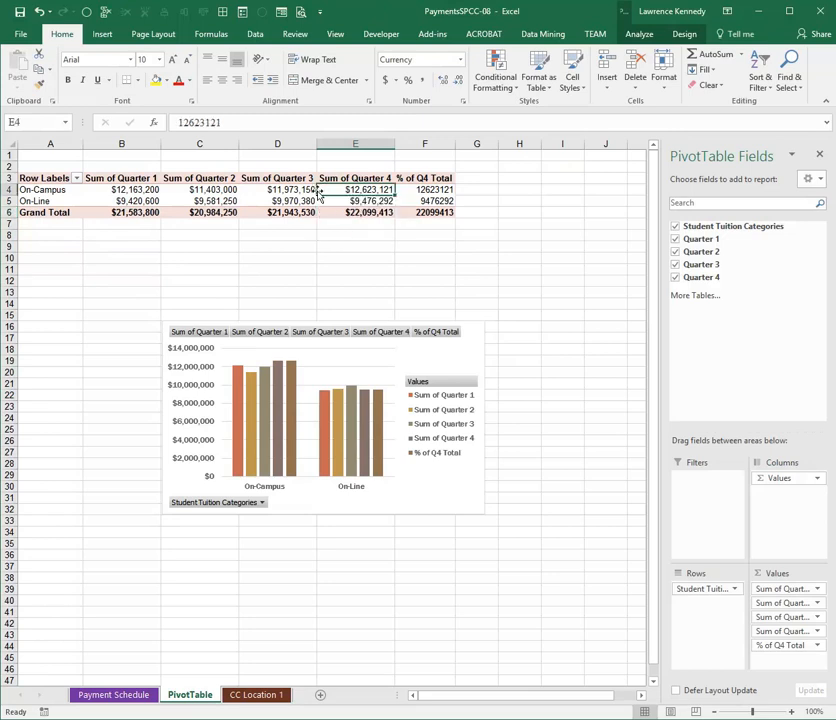
pyautogui.click(640, 34)
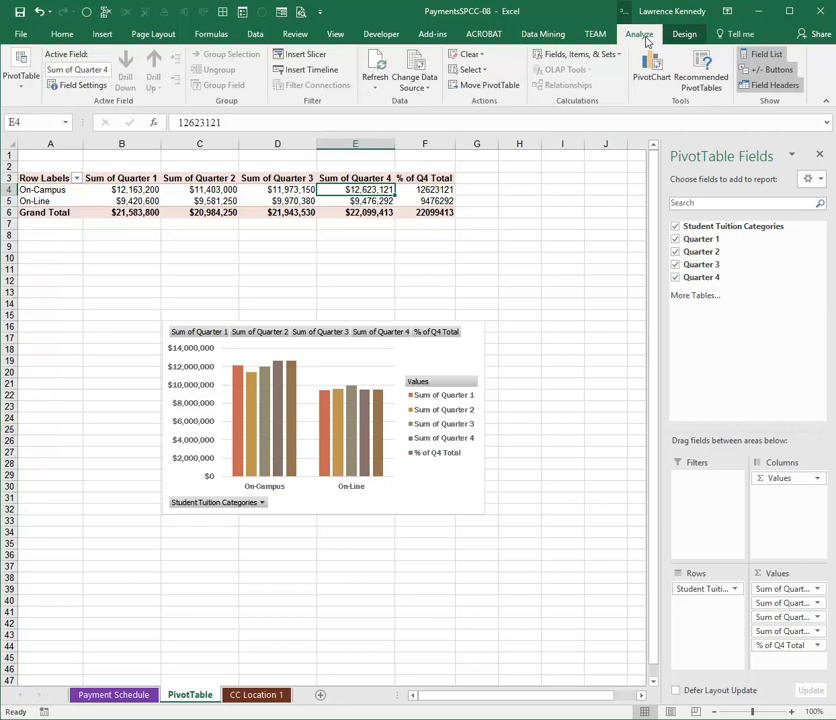
pyautogui.click(598, 64)
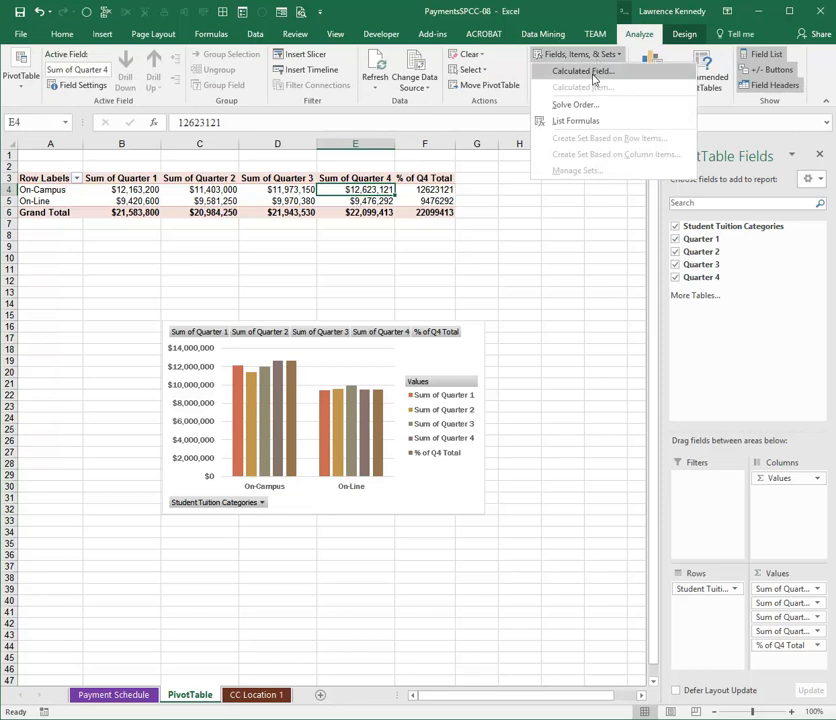
pyautogui.click(581, 70)
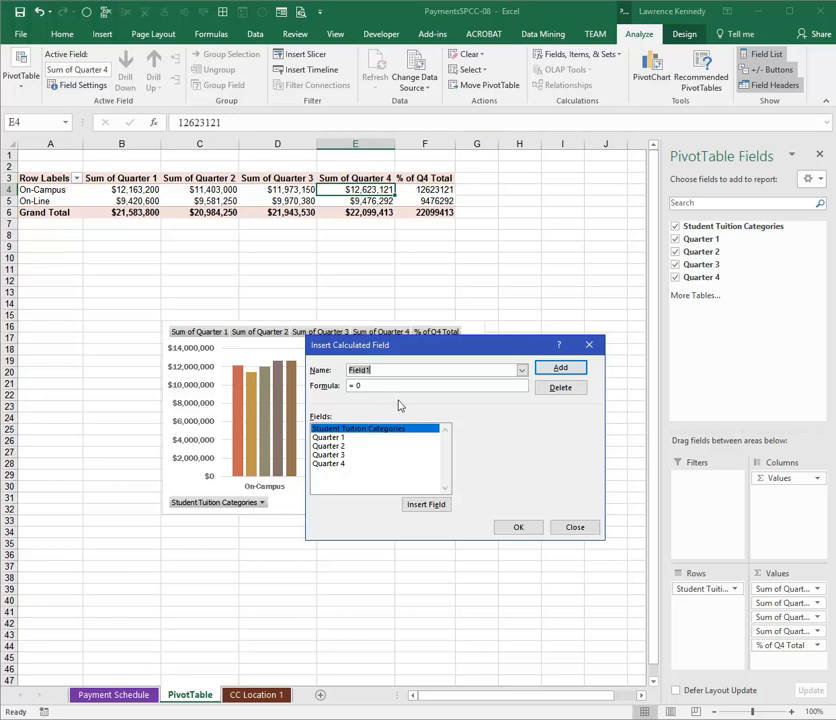
pyautogui.write('T')
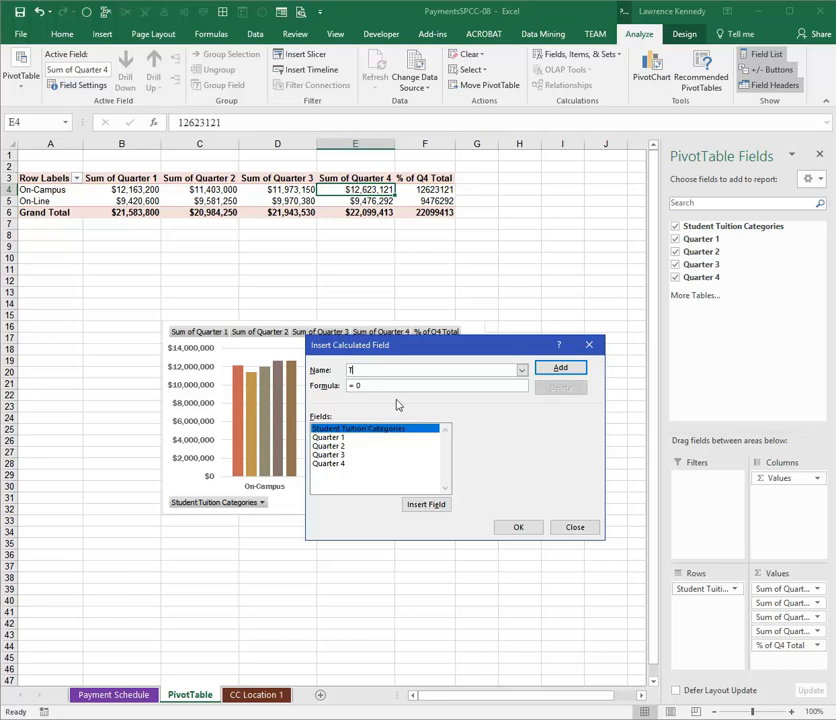
pyautogui.write('arget Use')
# - Set the Target Use formula to 'Quarter 4'*115% and add the calculated field to the PivotTable
pyautogui.click(410, 385)
pyautogui.press('BackSpace')
pyautogui.doubleClick(332, 465)
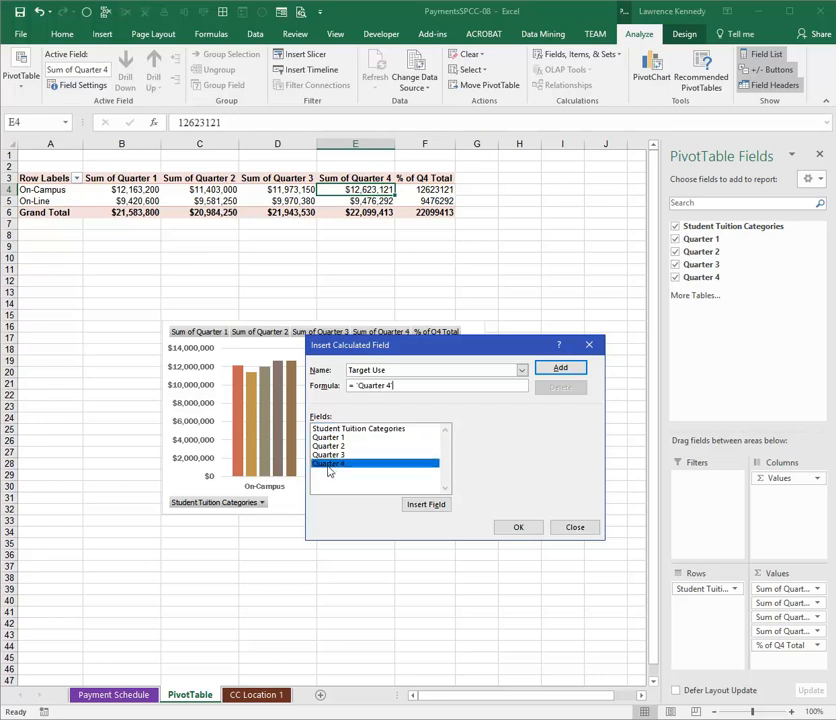
pyautogui.write('*115%')
pyautogui.click(526, 530)
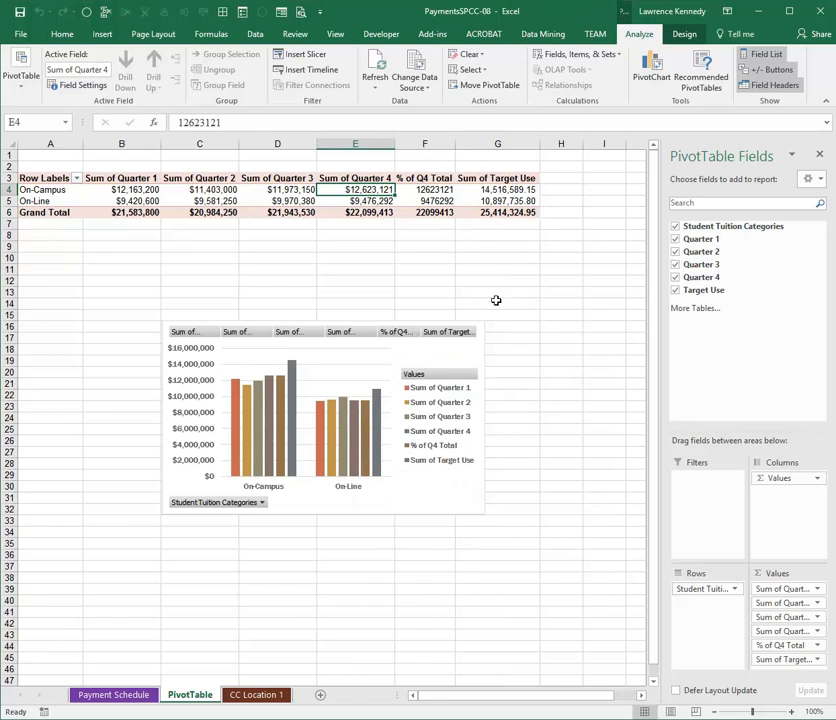
# - Insert a slicer for the Student Tuition Categories field of the PivotTable
pyautogui.click(311, 197)
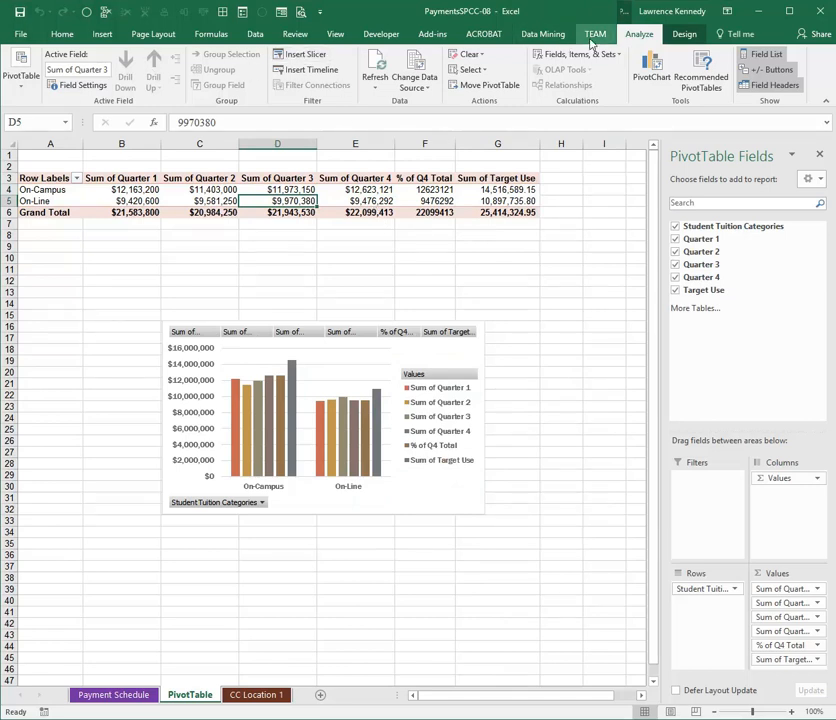
pyautogui.click(313, 58)
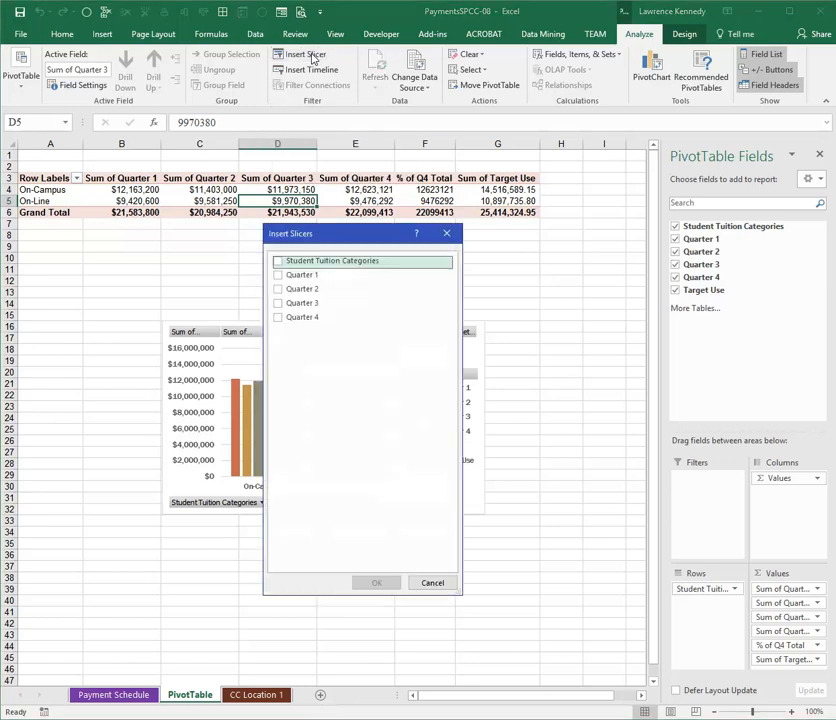
pyautogui.click(278, 262)
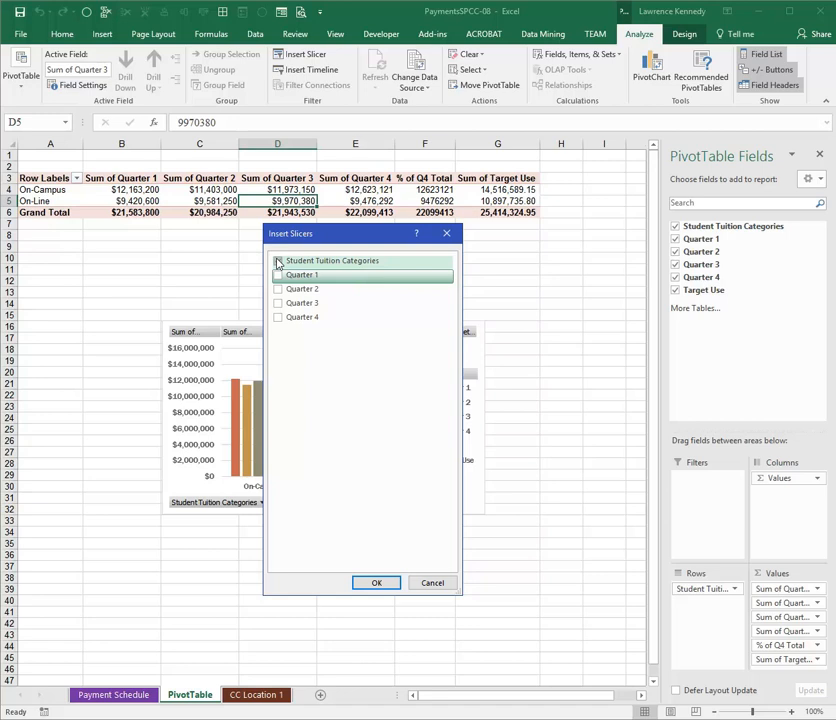
pyautogui.click(278, 262)
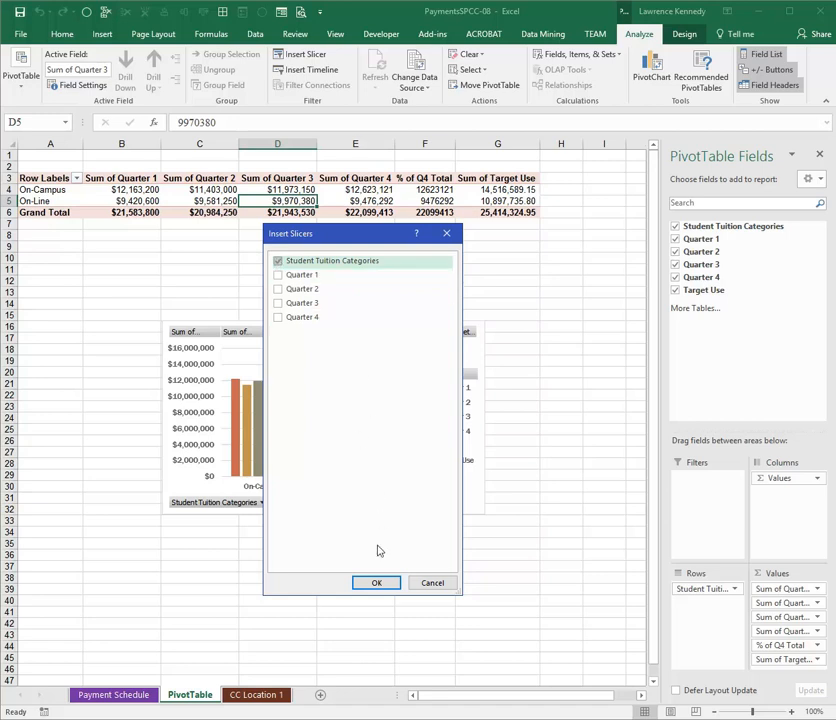
pyautogui.click(374, 583)
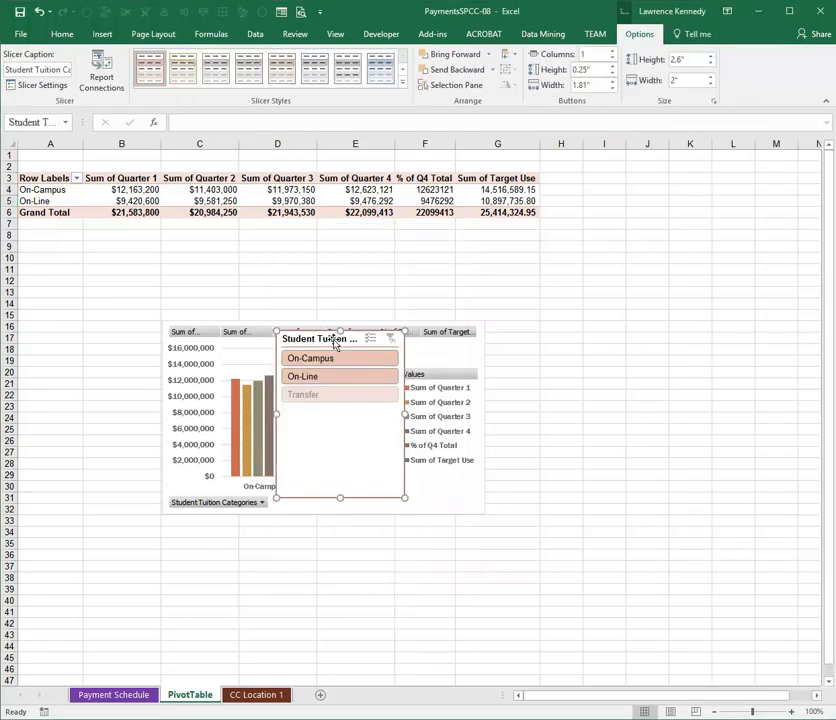
# - Place the slicer to the left of the PivotChart and filter the data to the On-Line category
pyautogui.moveTo(332, 340); pyautogui.dragTo(77, 341)
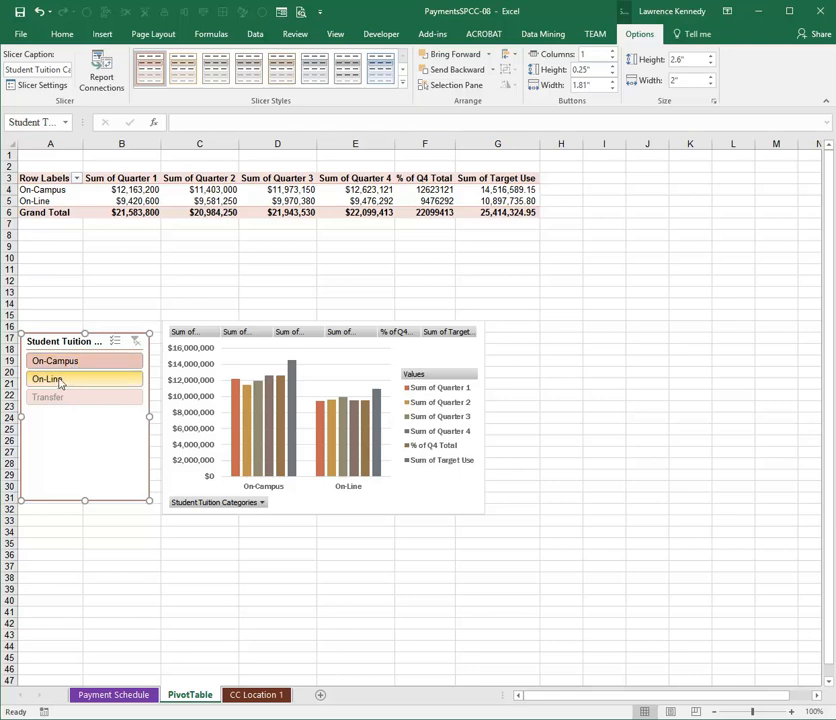
pyautogui.click(58, 382)
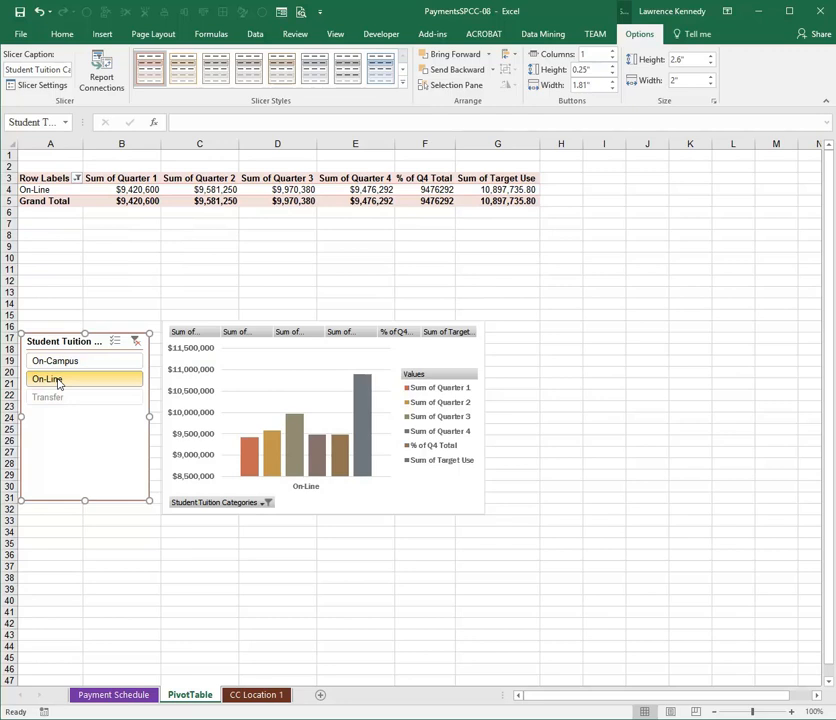
# - Enlarge the PivotChart slightly and move both the chart and the slicer up to start at about row 10
pyautogui.click(435, 462)
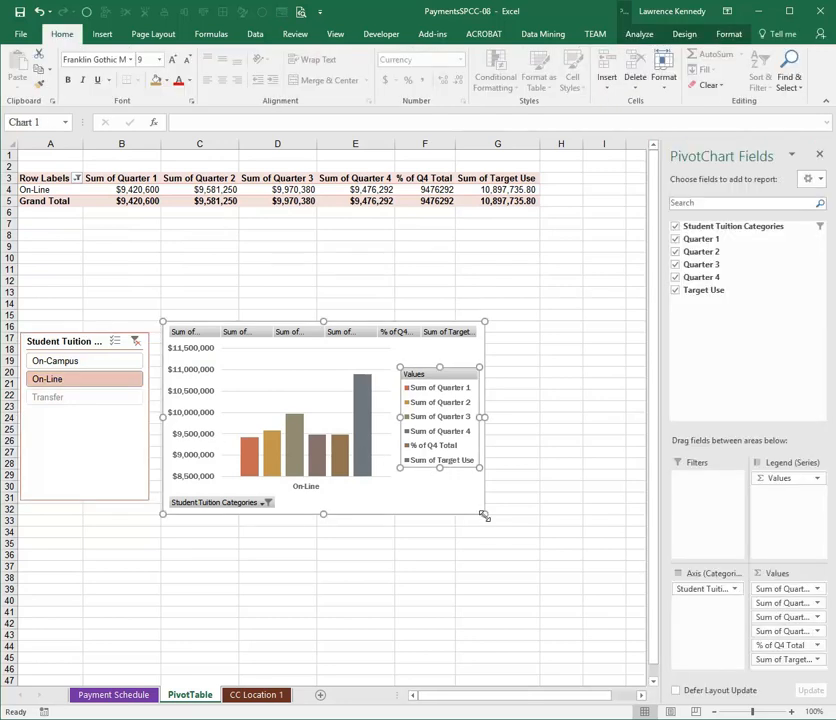
pyautogui.moveTo(483, 515); pyautogui.dragTo(497, 547)
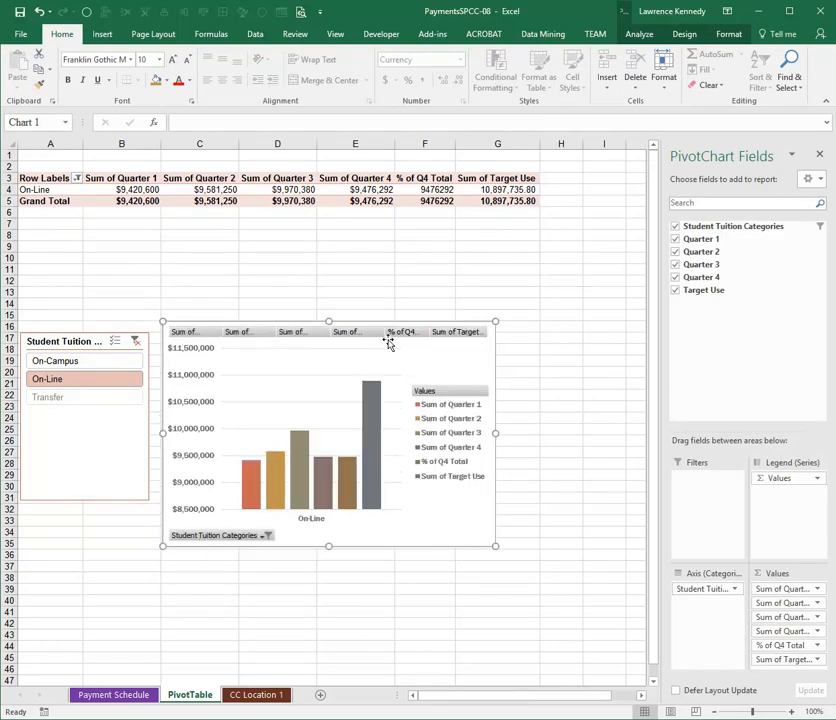
pyautogui.moveTo(405, 343); pyautogui.dragTo(407, 272)
pyautogui.moveTo(131, 424); pyautogui.dragTo(134, 344)
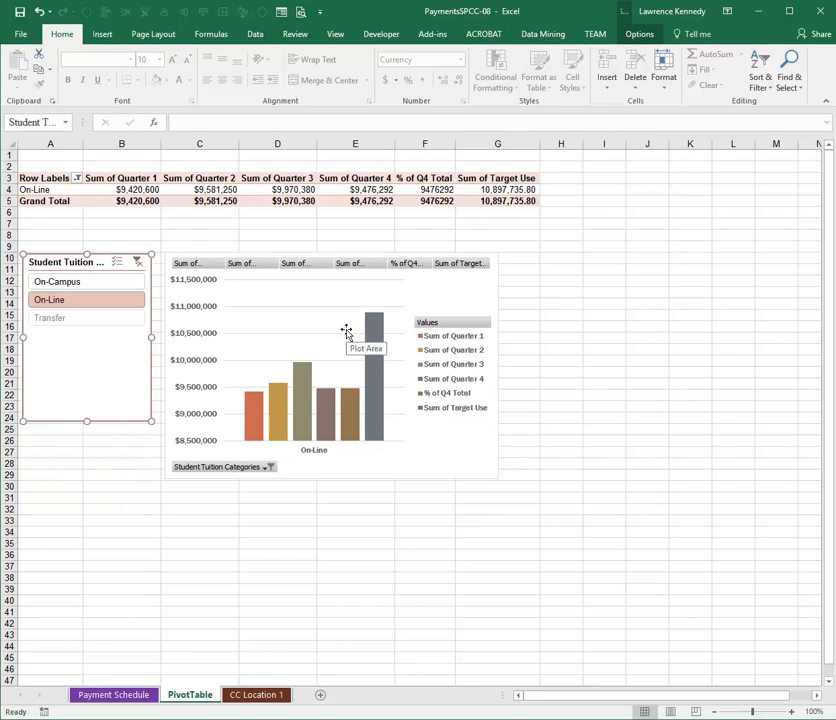
pyautogui.click(440, 289)
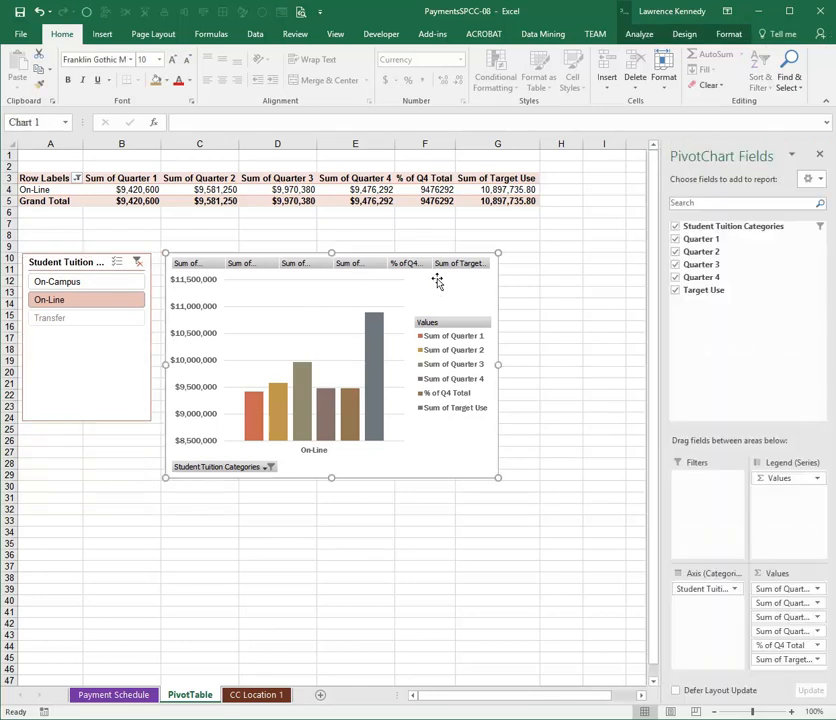
# - Apply Pivot Style Medium 16 to the PivotTable
pyautogui.click(320, 190)
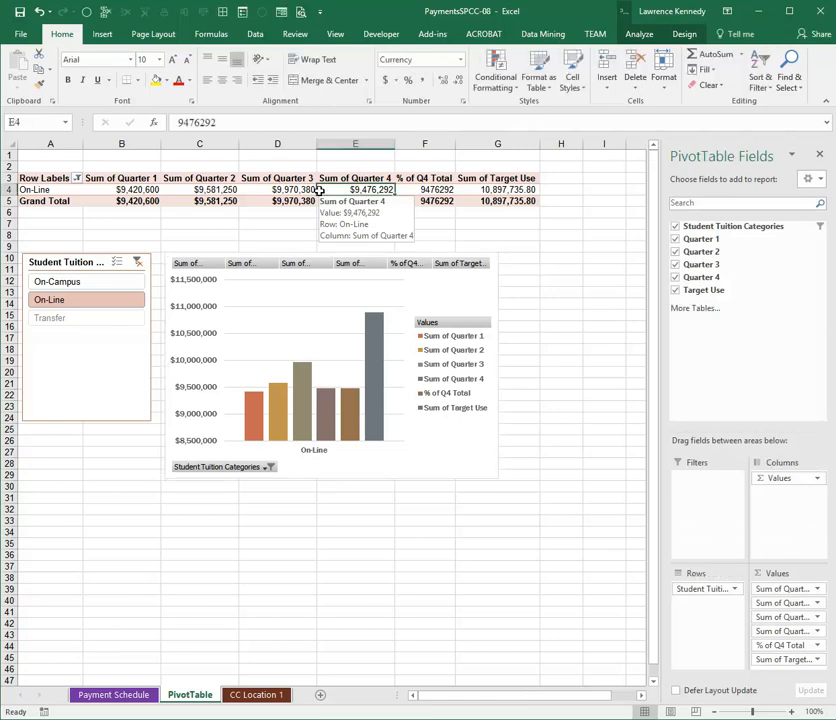
pyautogui.click(682, 36)
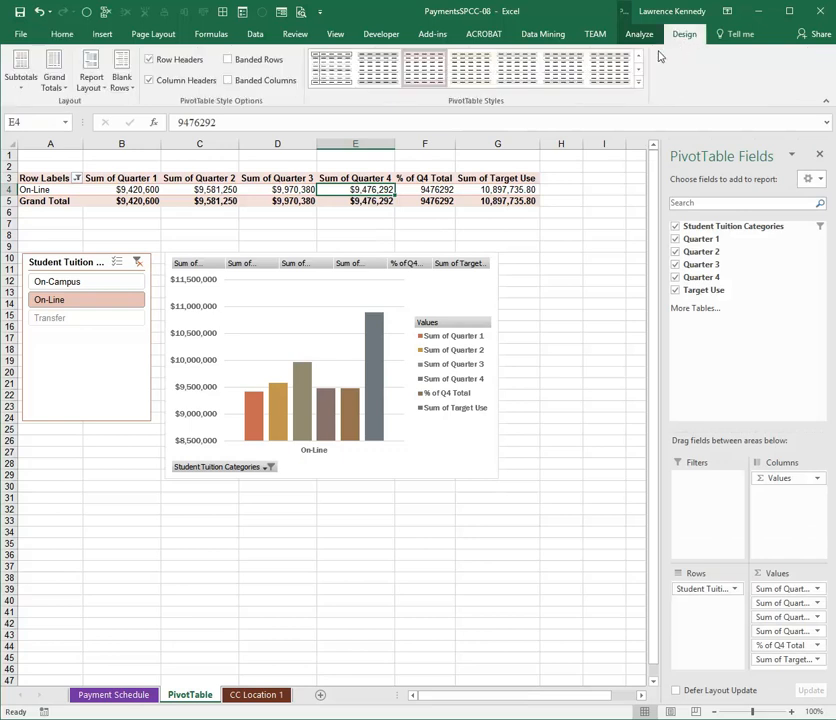
pyautogui.click(638, 82)
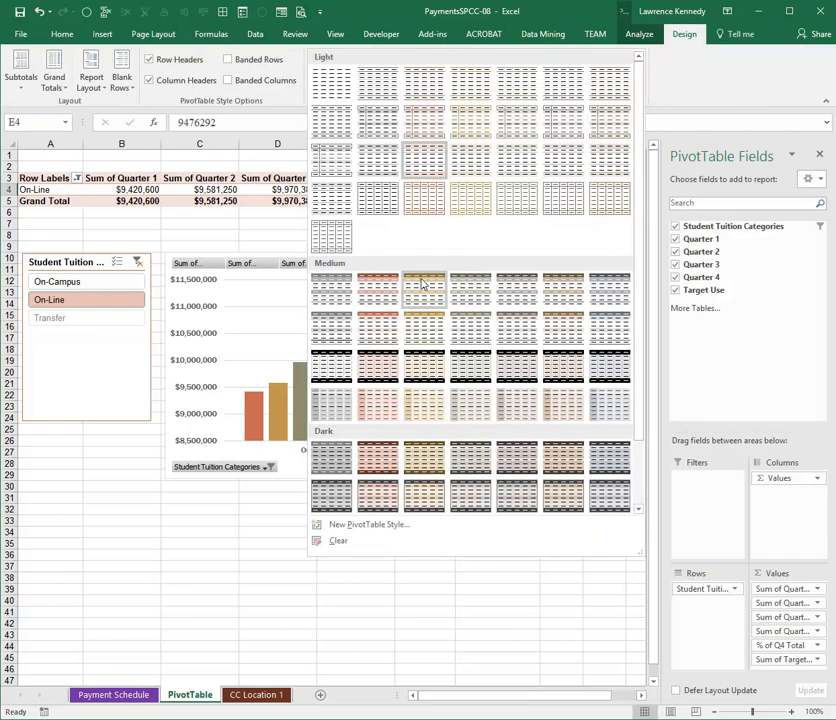
pyautogui.click(382, 371)
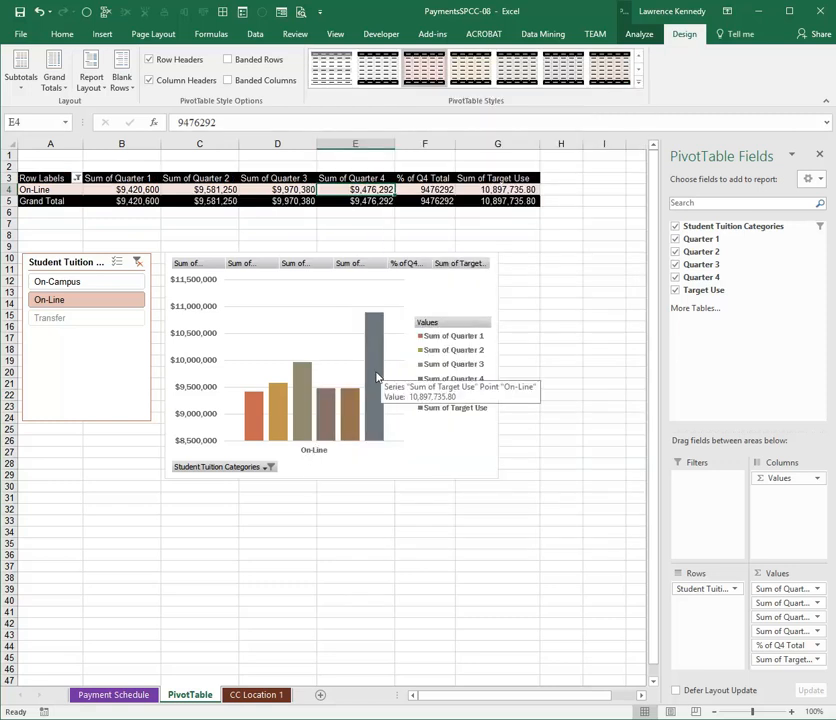
# - Apply the dark-background chart style with outlined columns to the PivotChart
pyautogui.click(432, 284)
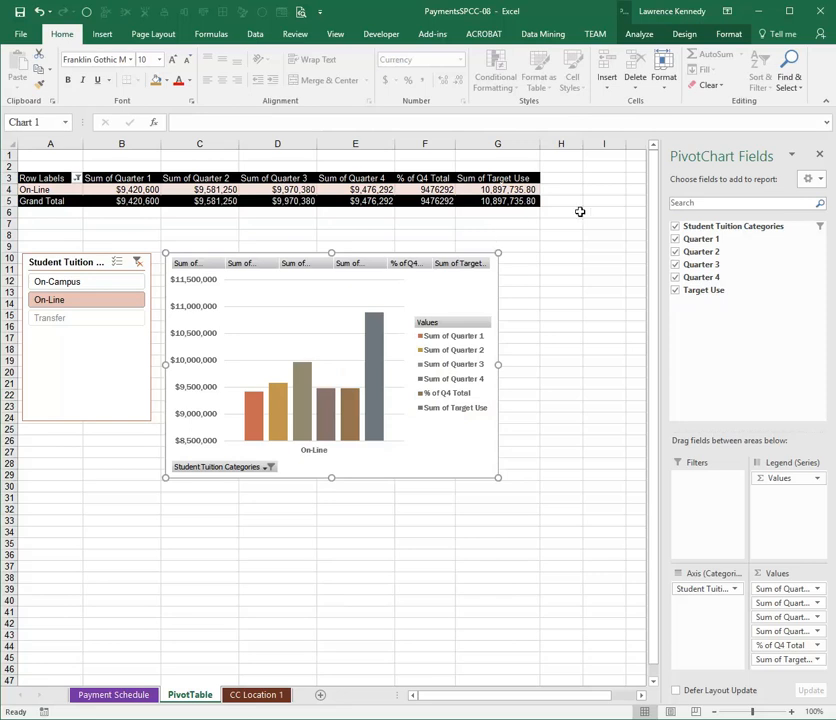
pyautogui.click(685, 34)
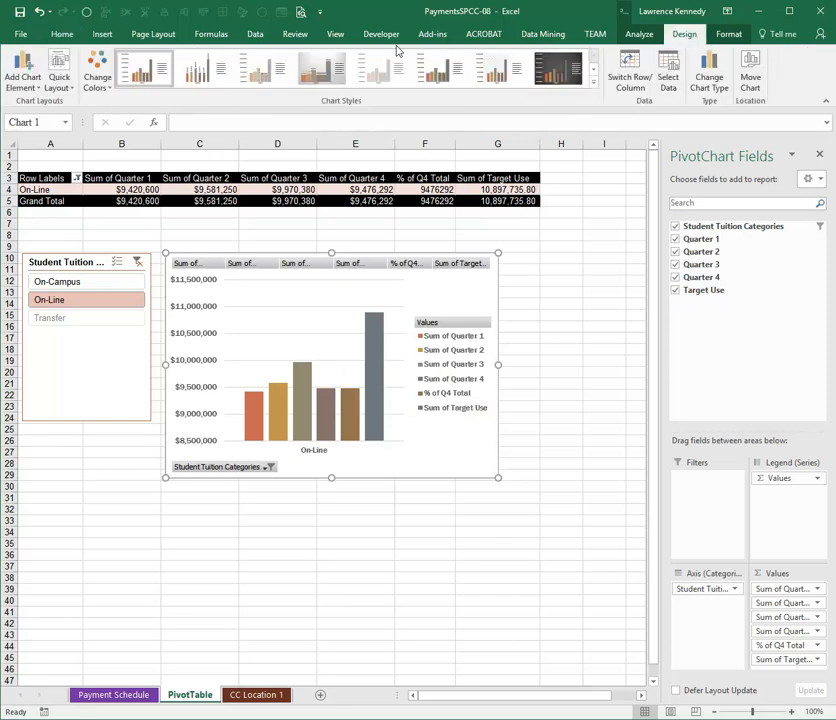
pyautogui.click(591, 87)
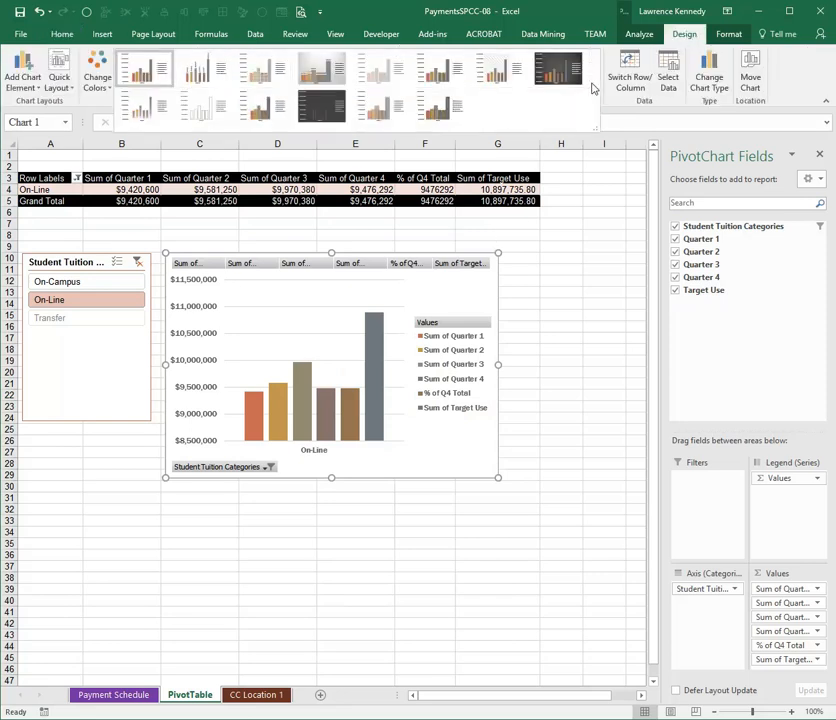
pyautogui.click(321, 68)
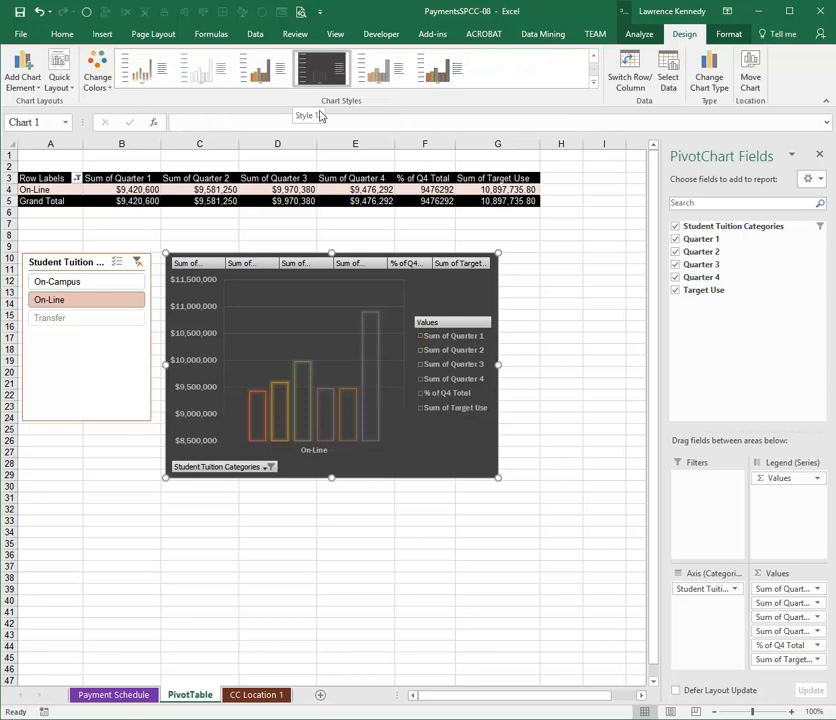
# - Change the PivotChart's colors to the brown monochromatic palette
pyautogui.click(100, 80)
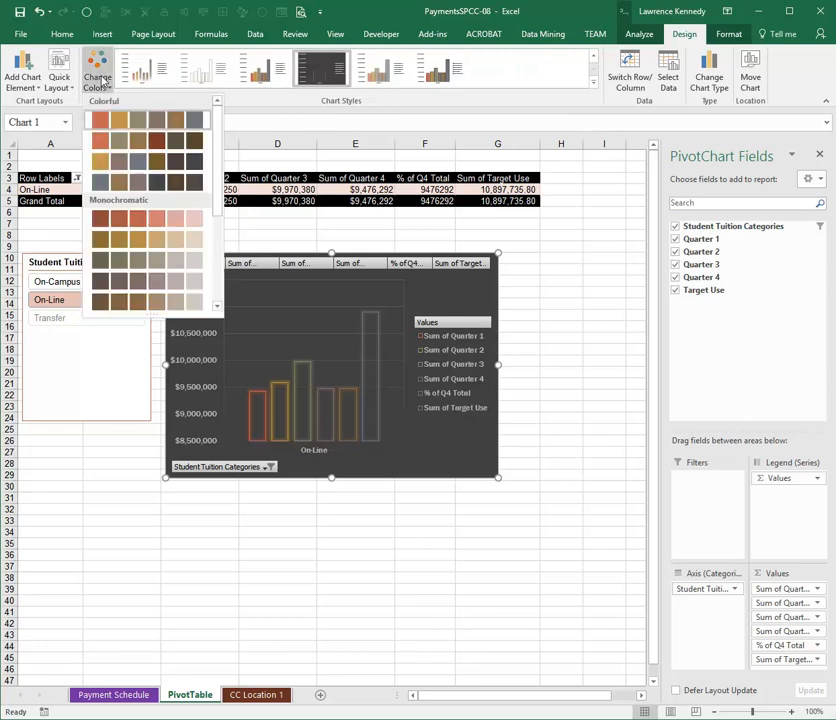
pyautogui.scroll(-1, 190, 195)
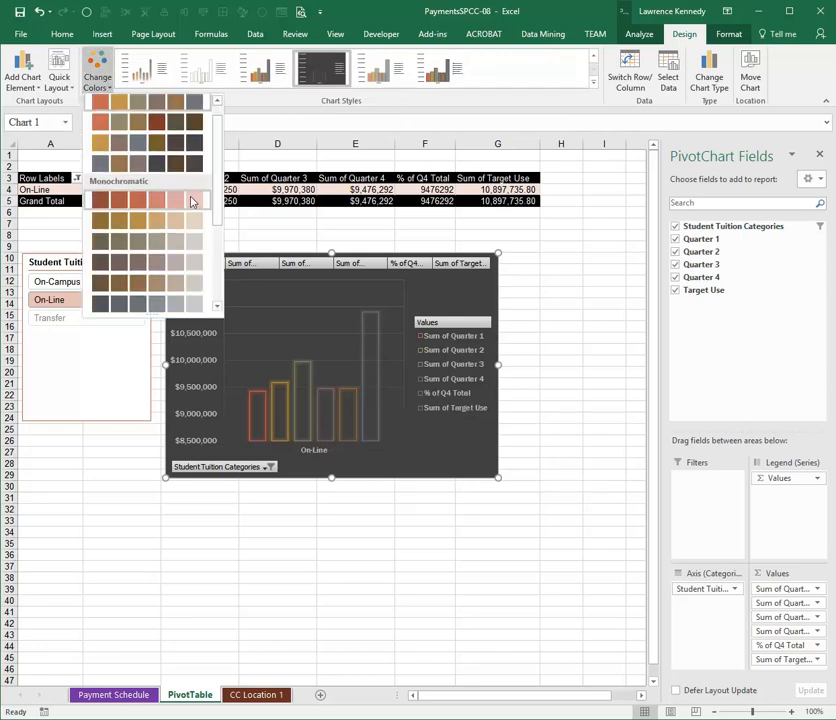
pyautogui.click(176, 290)
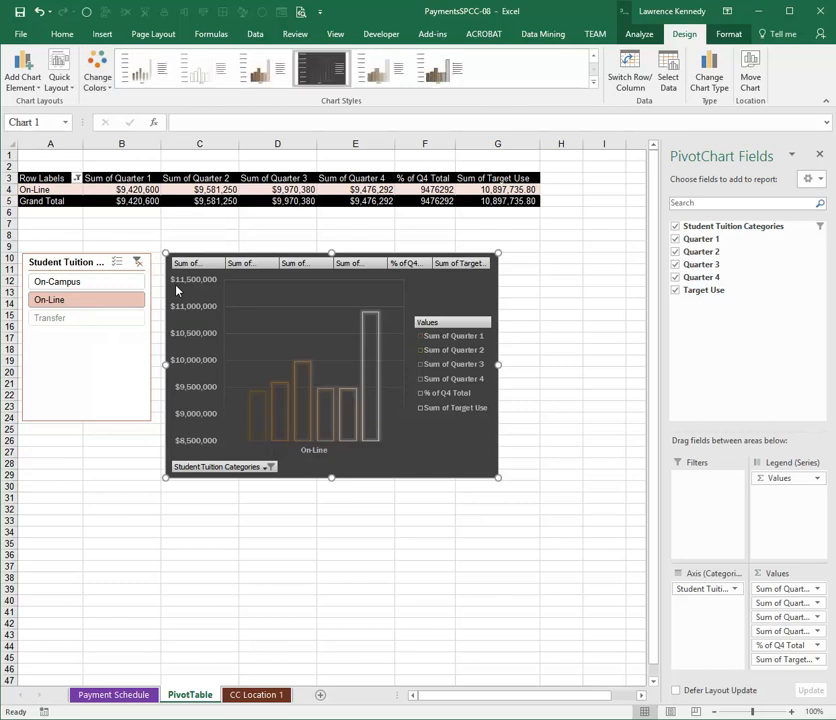
# - Apply the dark blue-gray slicer style to the Student Tuition Categories slicer and deselect it
pyautogui.click(99, 364)
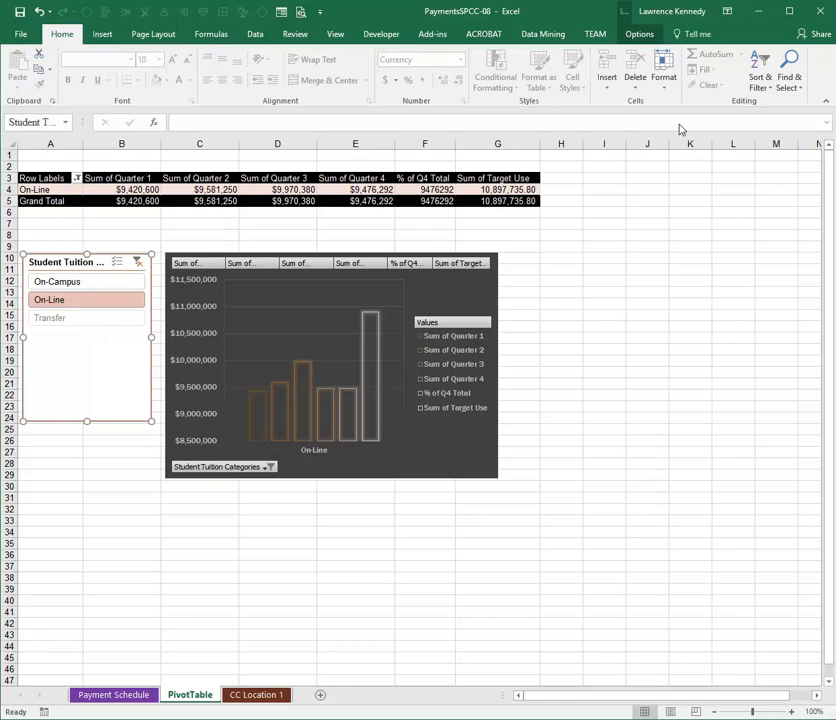
pyautogui.click(640, 35)
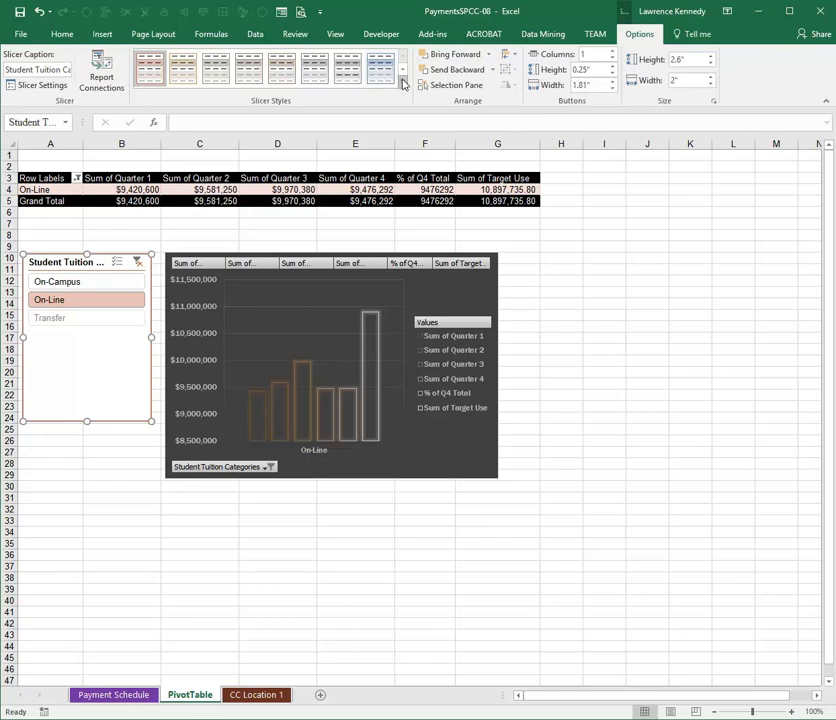
pyautogui.click(402, 82)
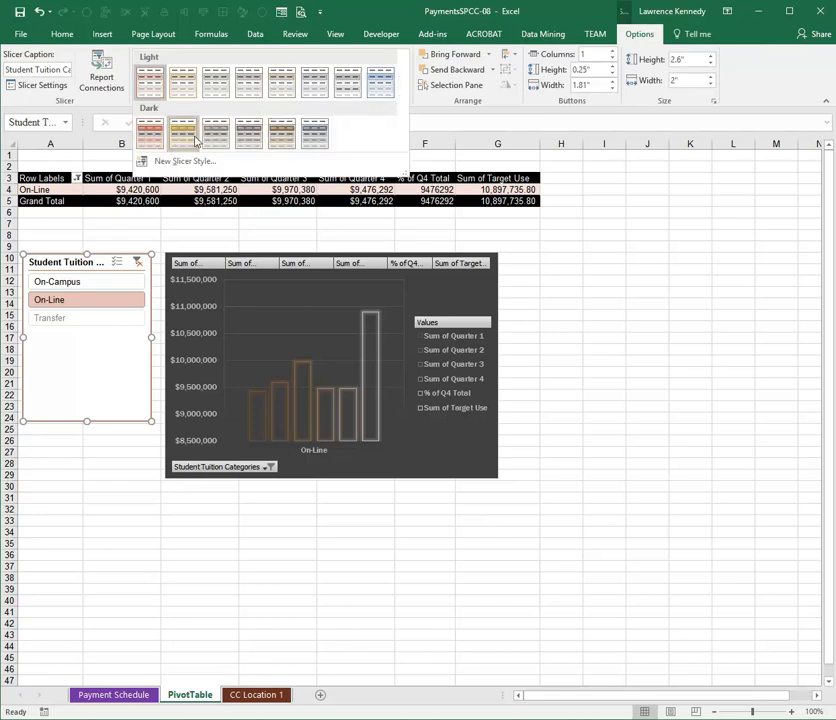
pyautogui.click(307, 135)
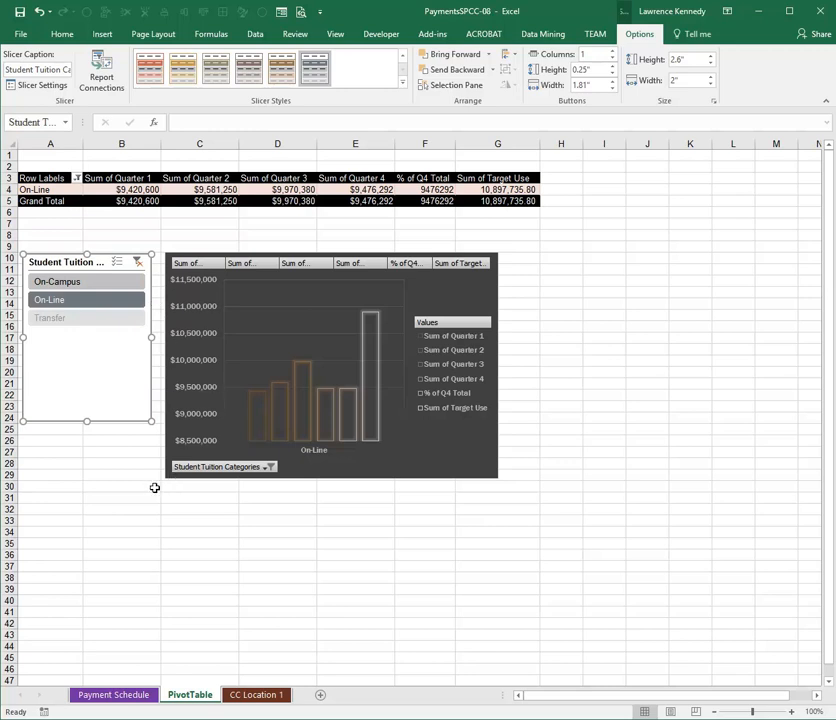
pyautogui.click(377, 546)
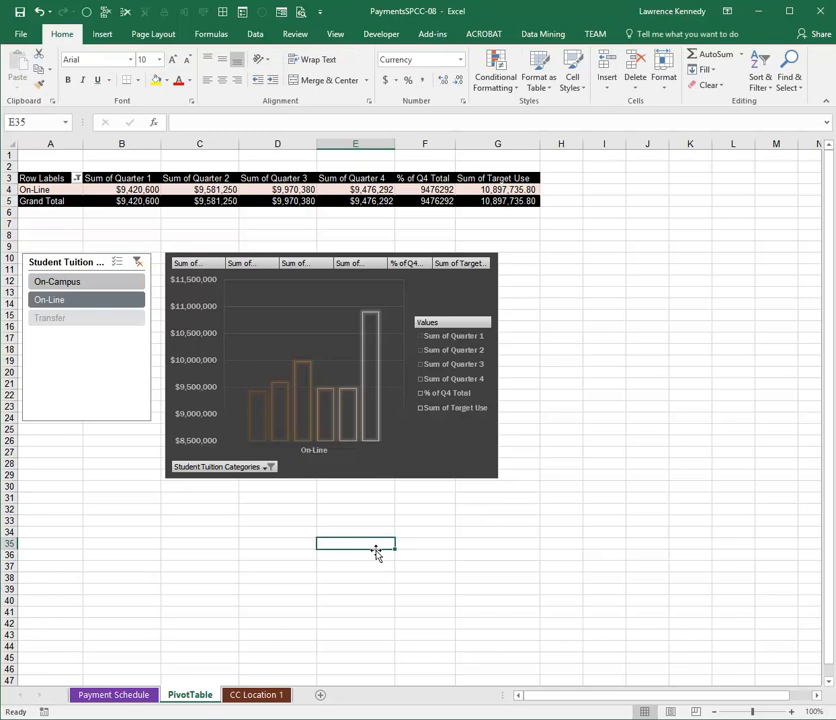